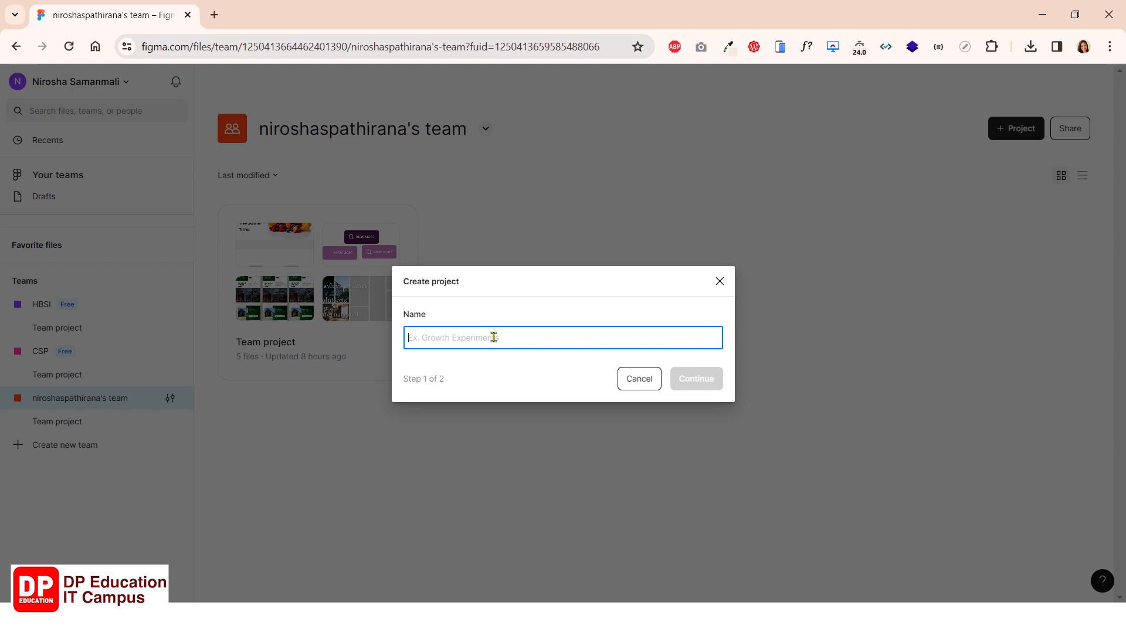
Name the new project "Component libraries" and create it with the default team access.
type("Component libraries")
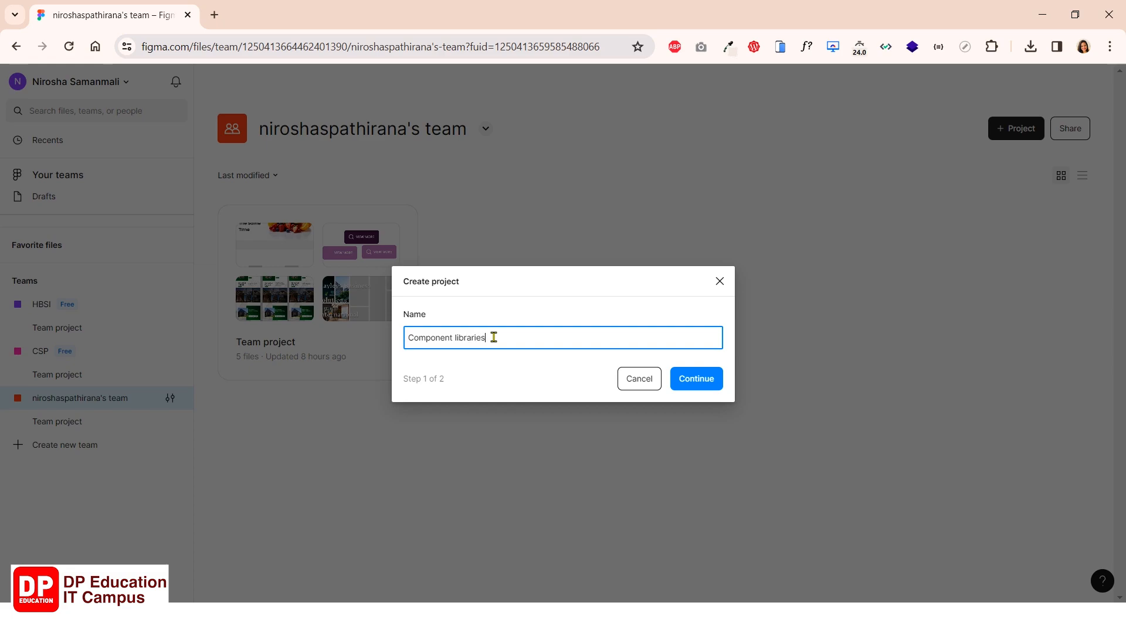
left_click(693, 382)
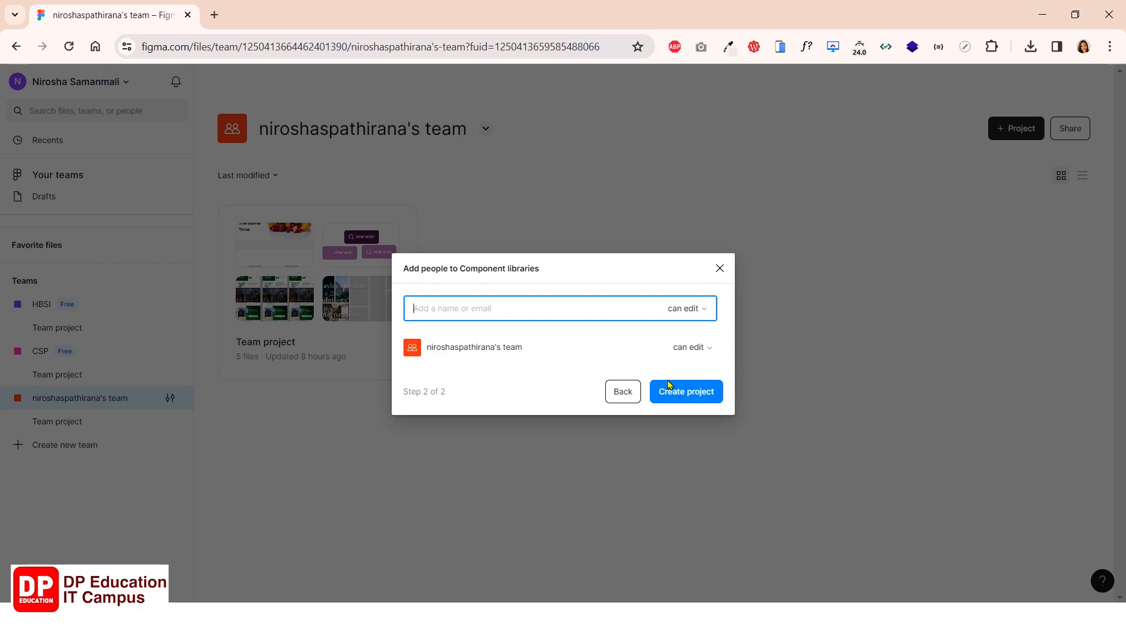
left_click(669, 387)
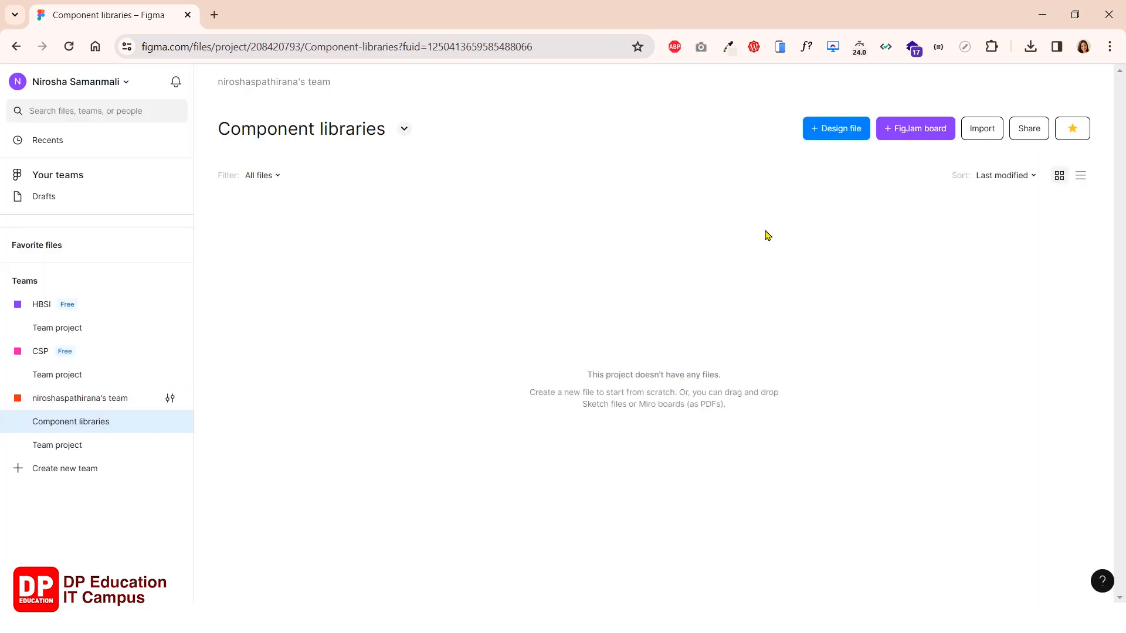
Create a new design file in the project and rename it "Component libraries".
left_click(824, 129)
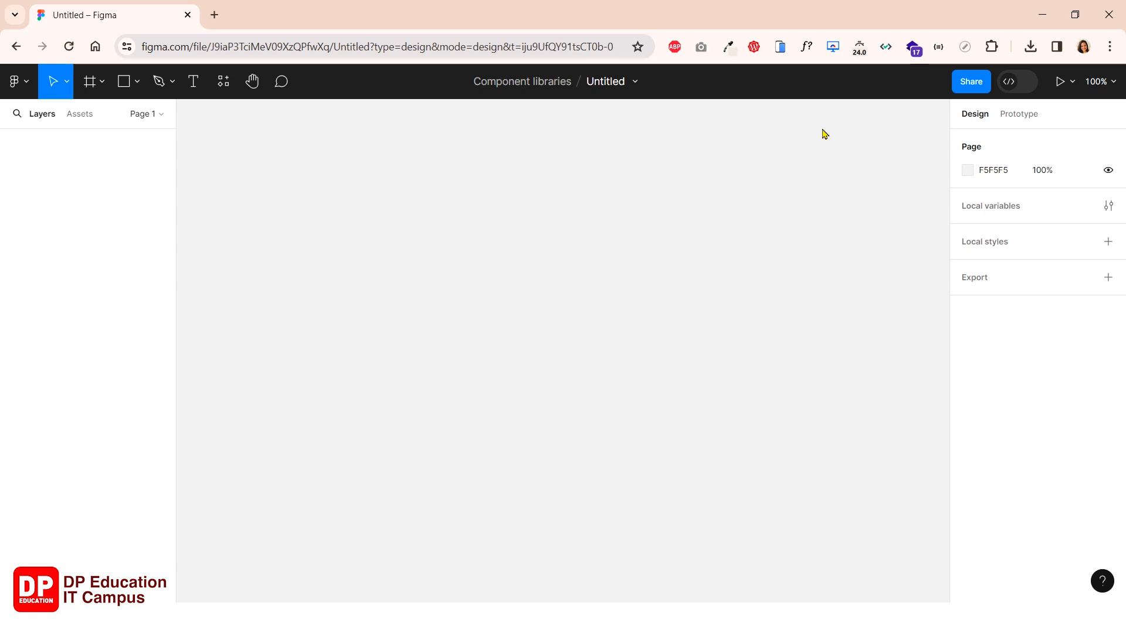
left_click(597, 81)
type("Comp")
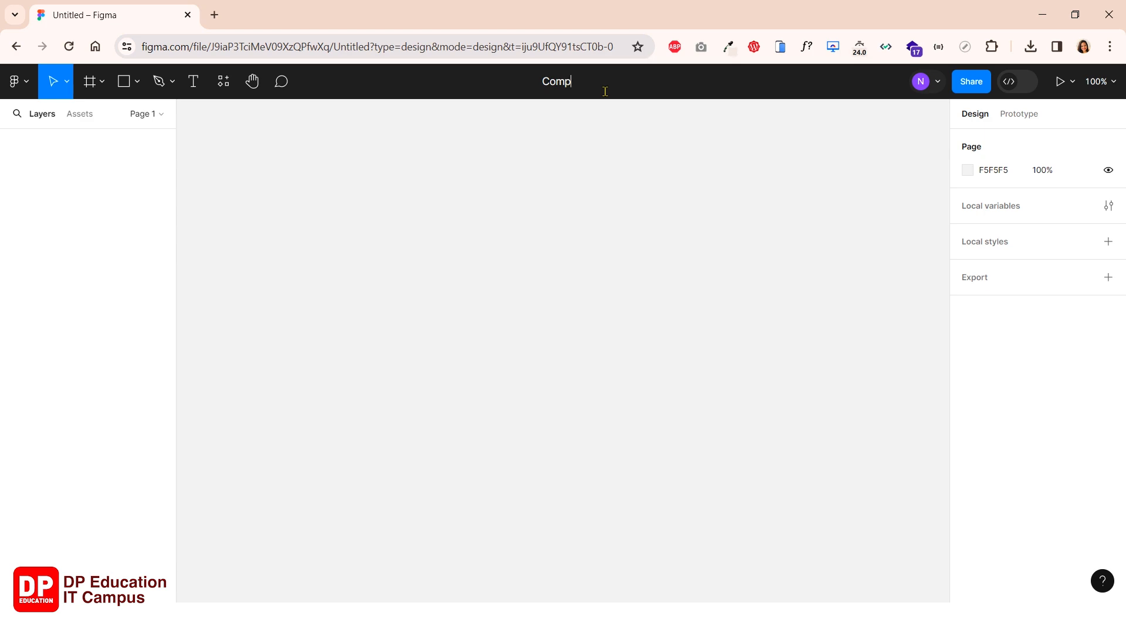
type("onent libraries")
key("Return")
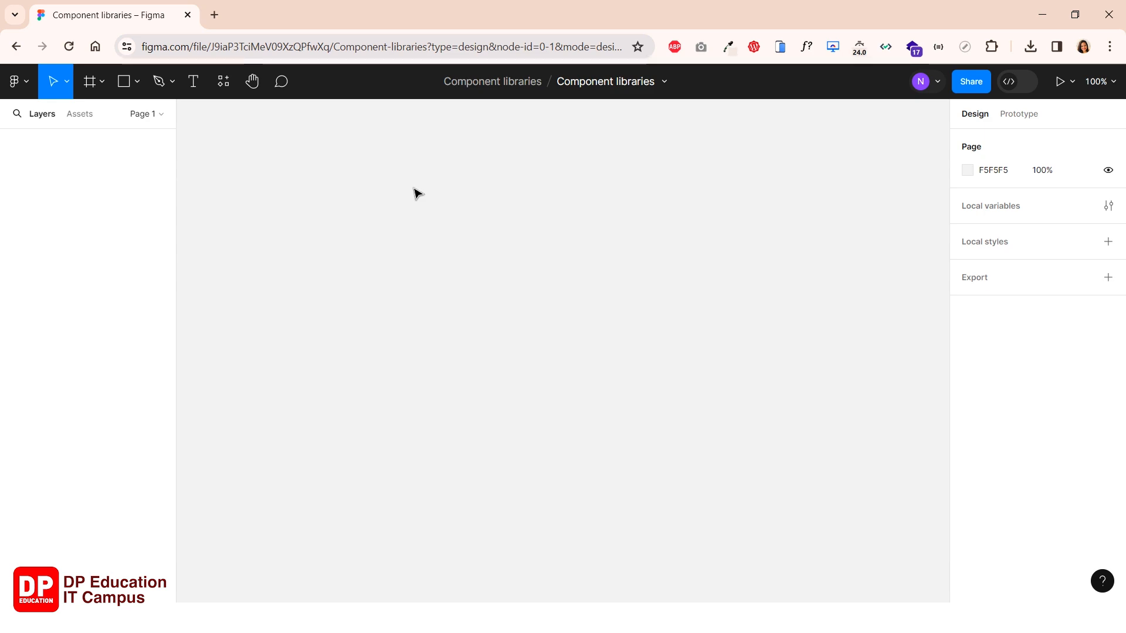
Draw a landscape frame about 688 × 425 on the canvas and shift it slightly towards the middle.
left_click(103, 76)
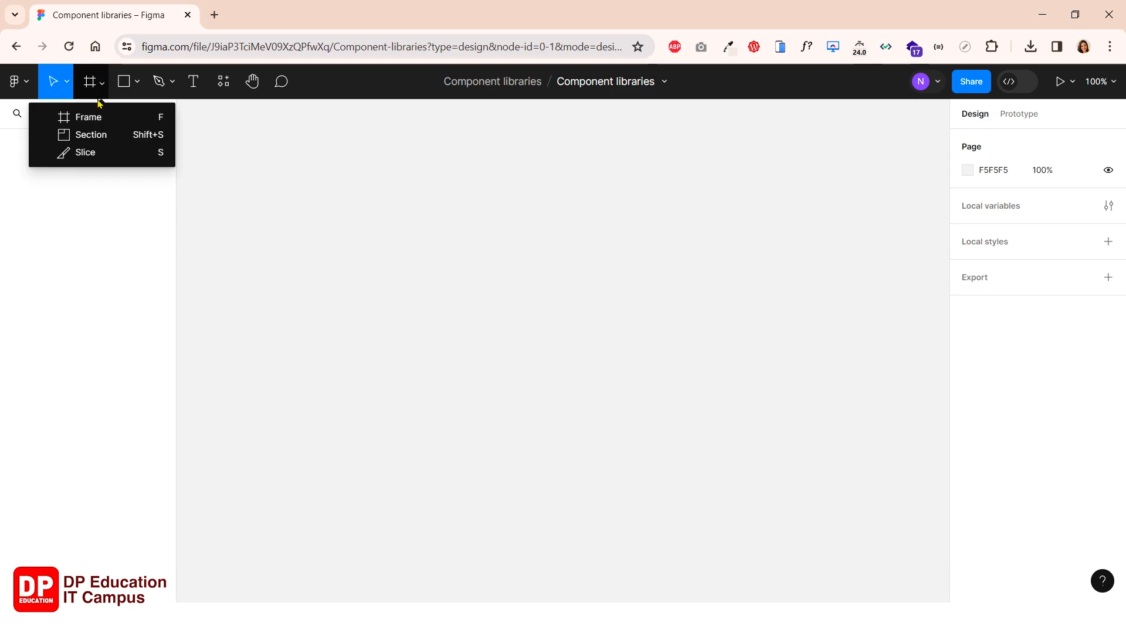
left_click(97, 112)
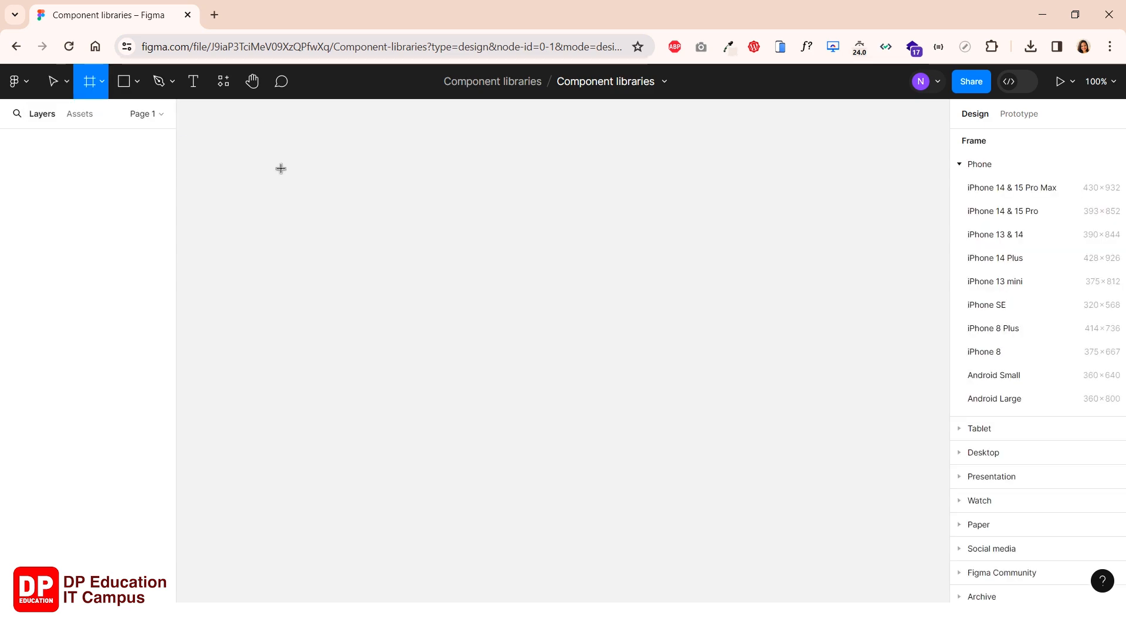
mouse_move(278, 169)
left_mouse_down()
mouse_move(530, 307)
mouse_move(694, 352)
mouse_move(741, 402)
mouse_move(776, 471)
left_mouse_up()
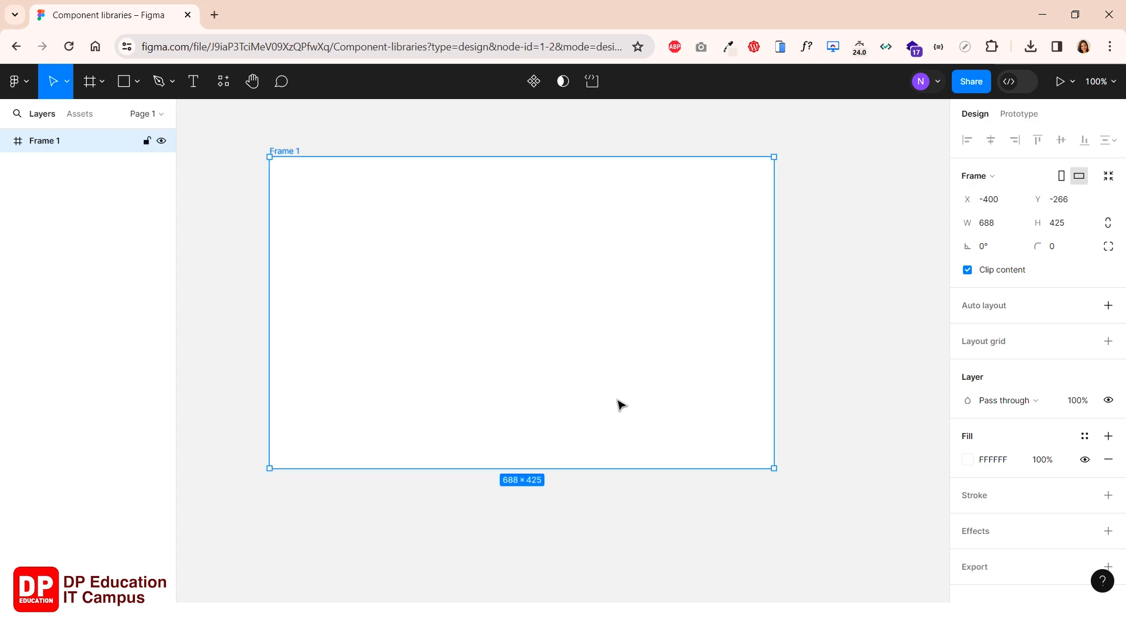
left_click_drag(606, 395, 657, 413)
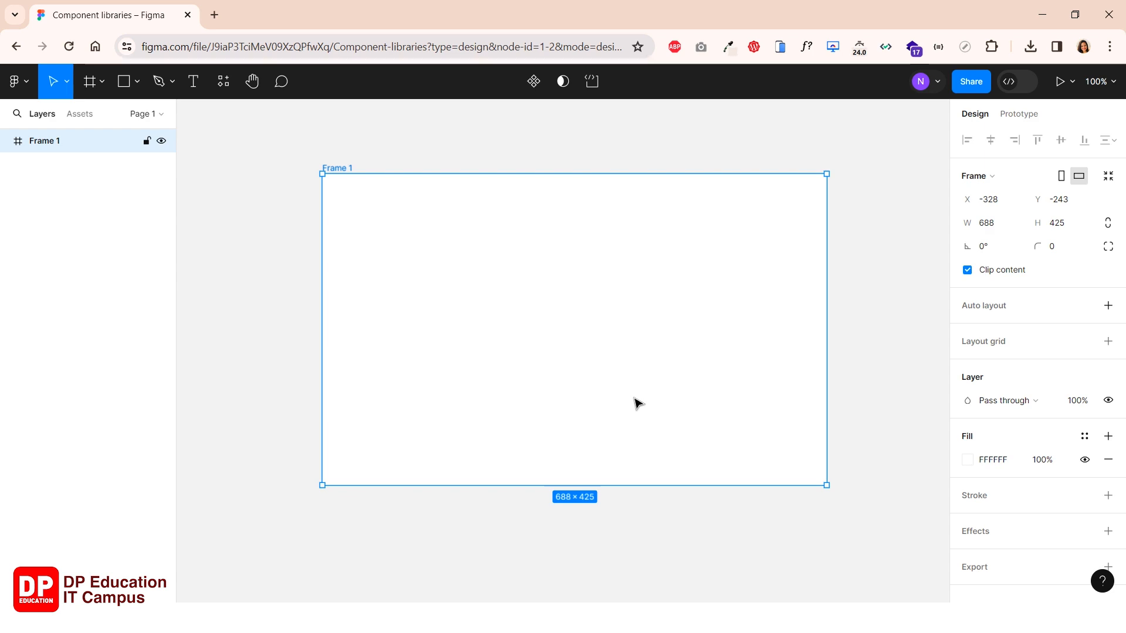
left_click(233, 303)
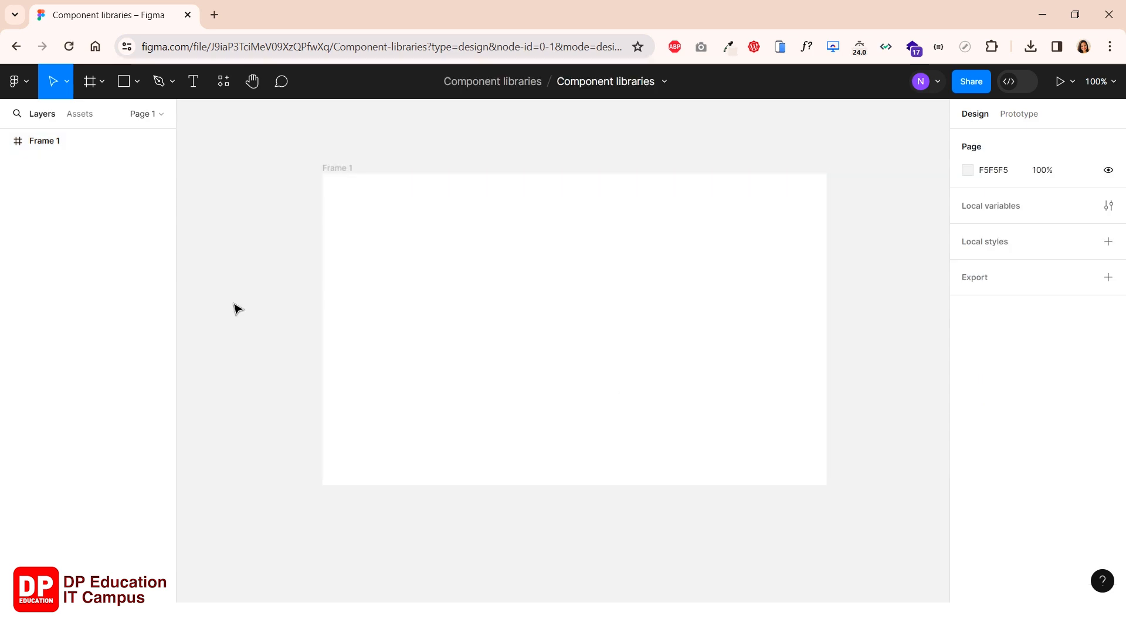
Add a rectangle in the frame's upper-left area and resize it to about 194 × 54.
left_click(125, 84)
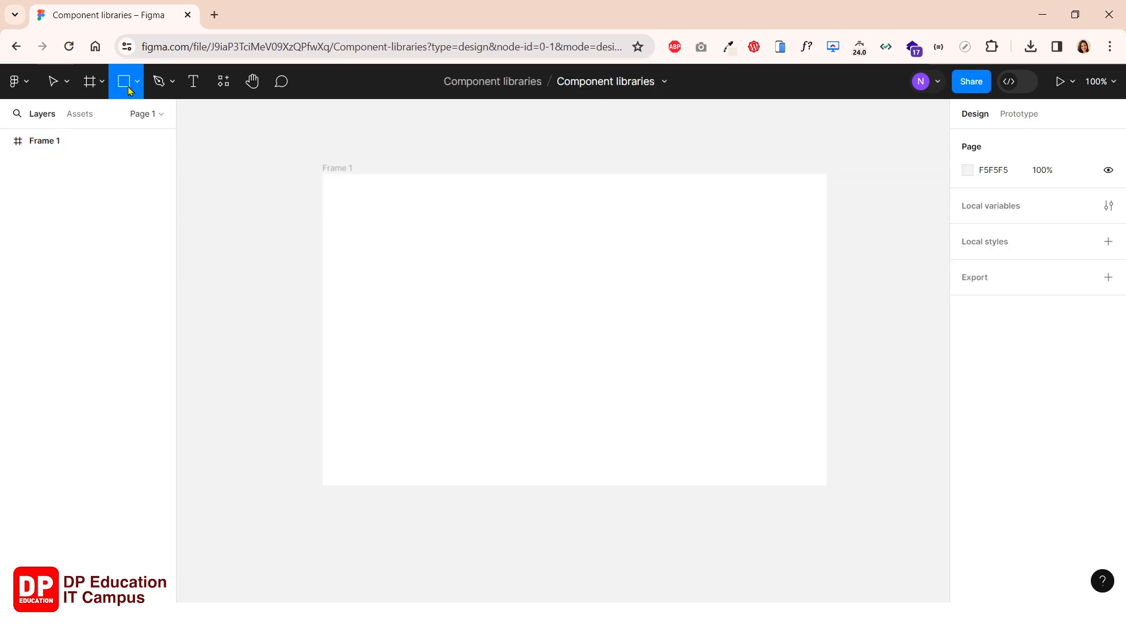
left_click(430, 270)
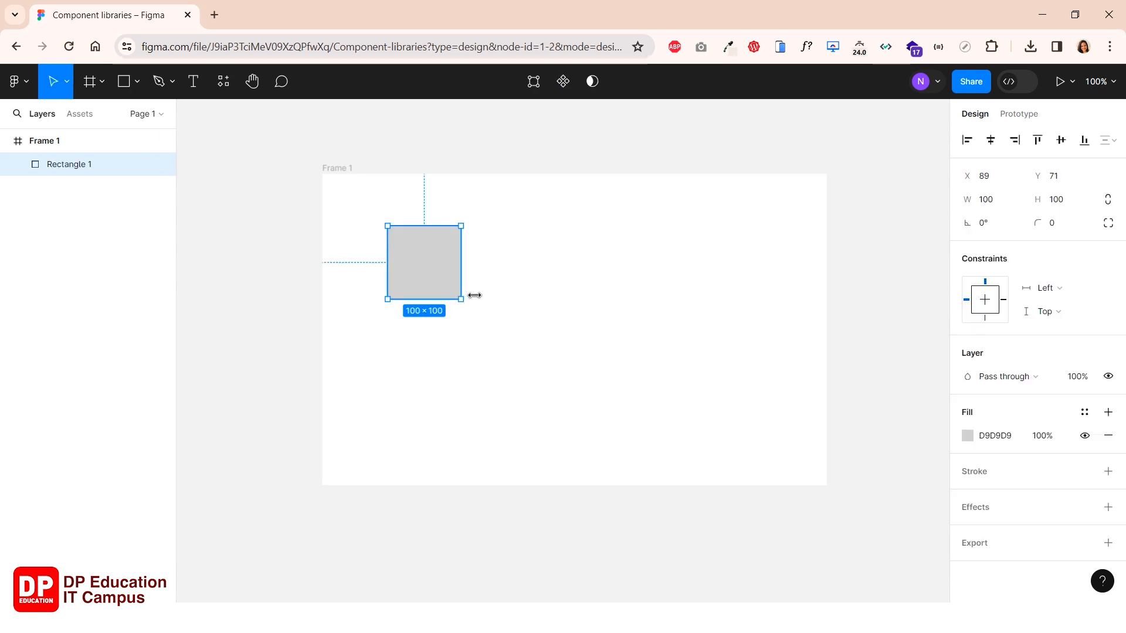
left_click_drag(474, 293, 540, 278)
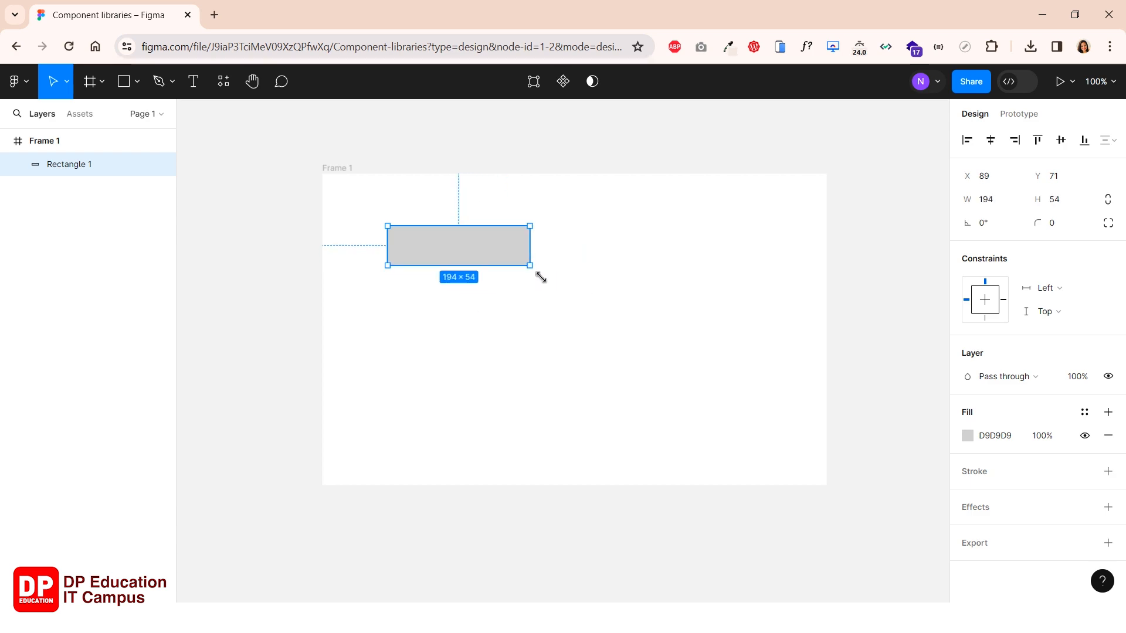
left_click(492, 335)
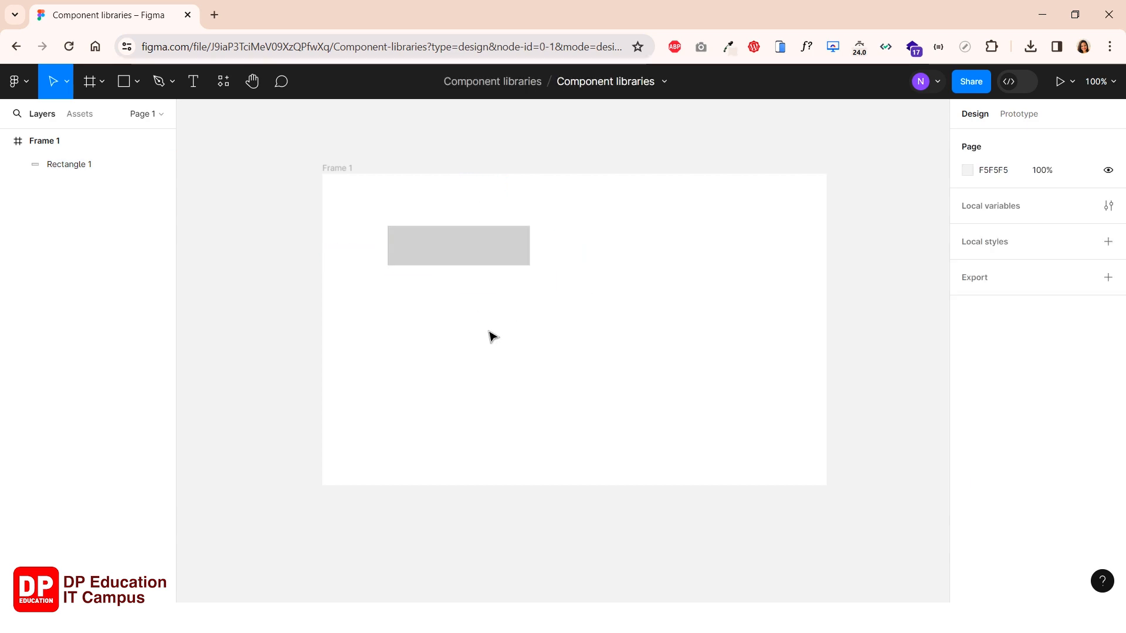
Add the text "Click me" on top of the grey rectangle.
left_click(186, 83)
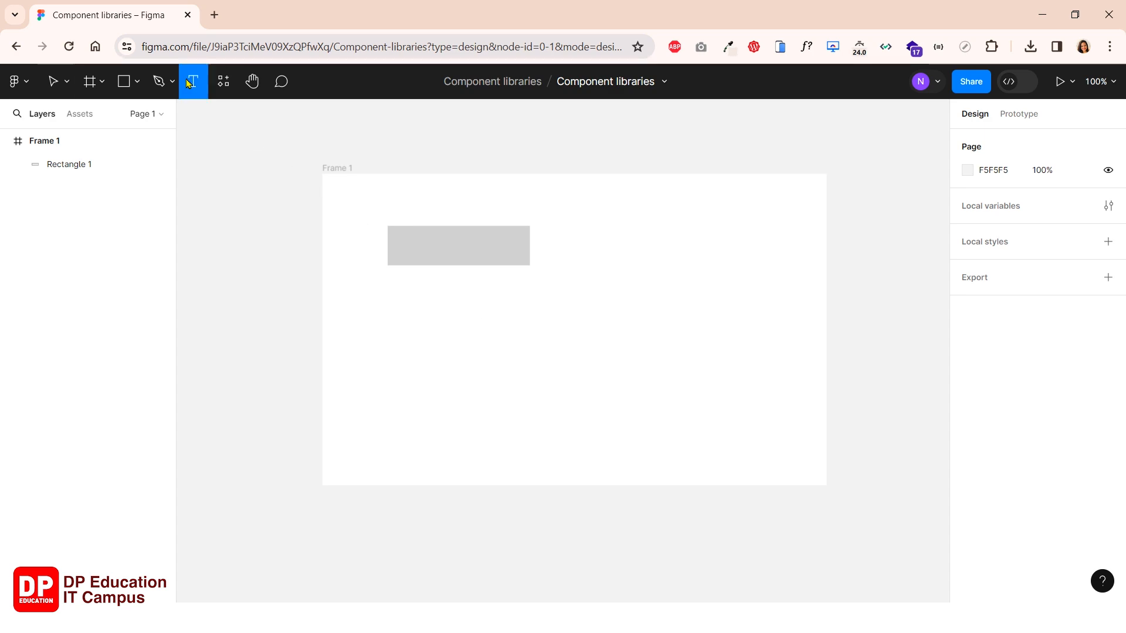
left_click(456, 249)
type("C")
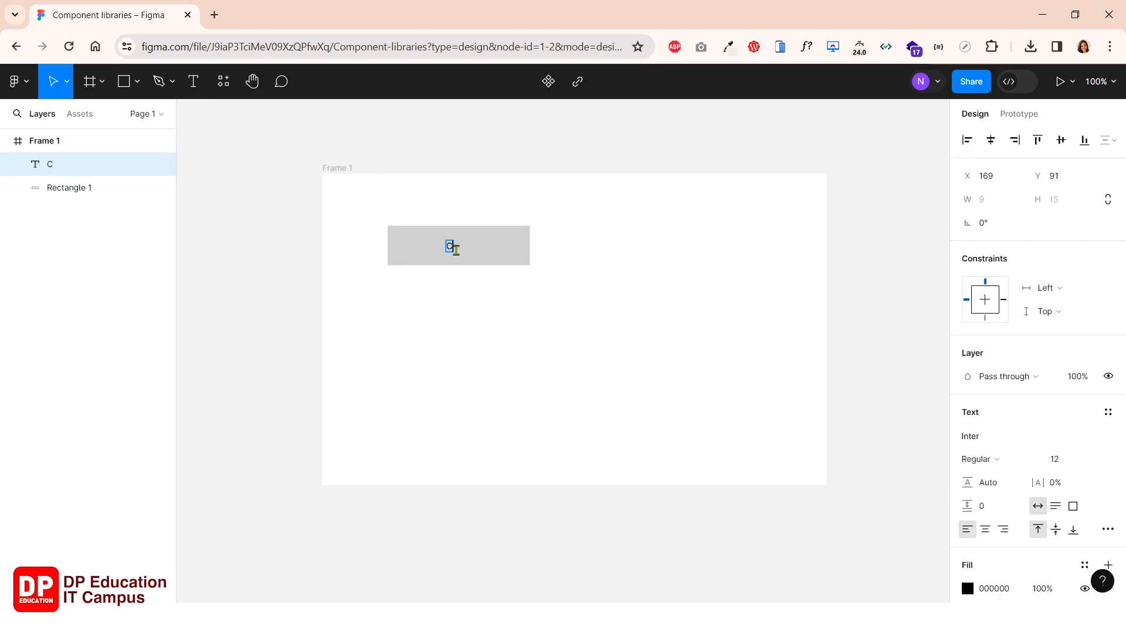
type("lick me")
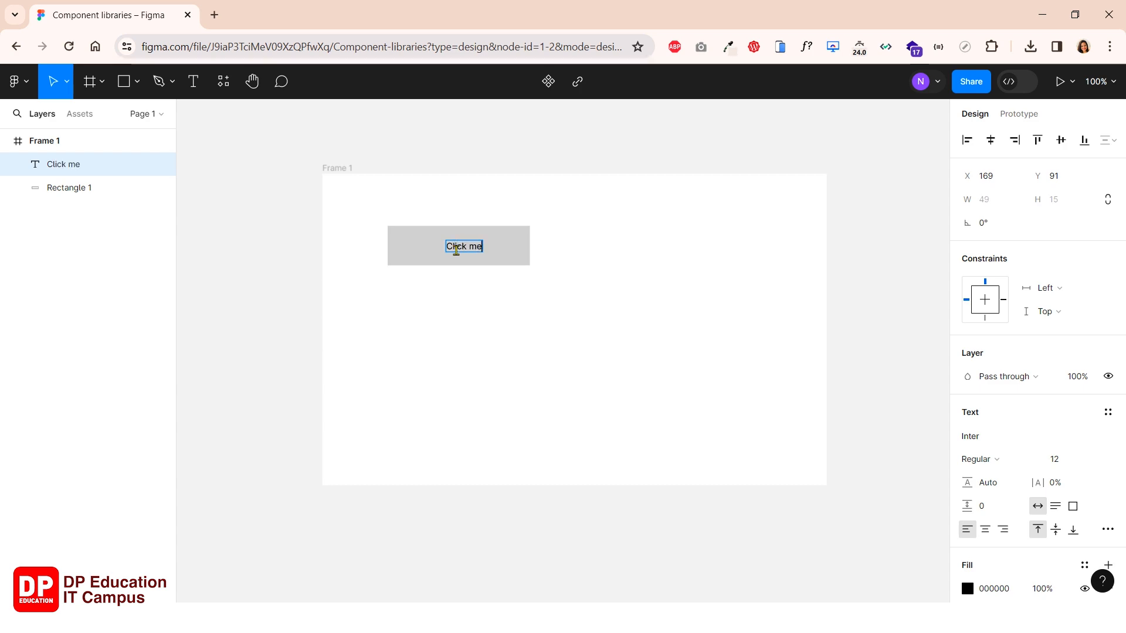
key("Escape")
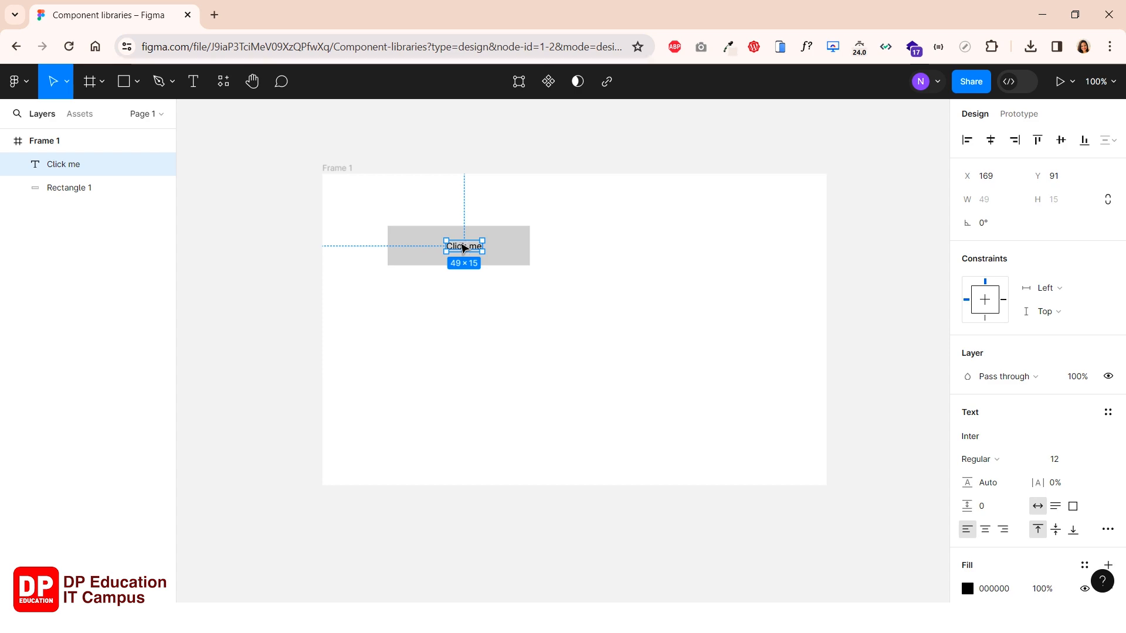
Set the font size of the "Click me" text to 16.
double_click(465, 247)
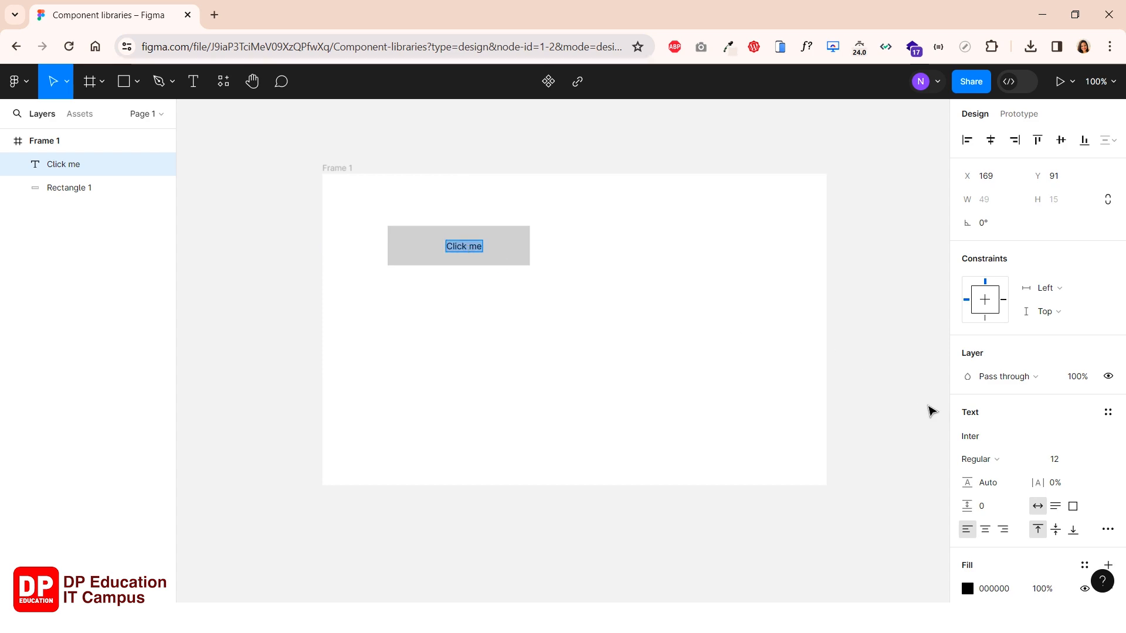
left_click(1053, 462)
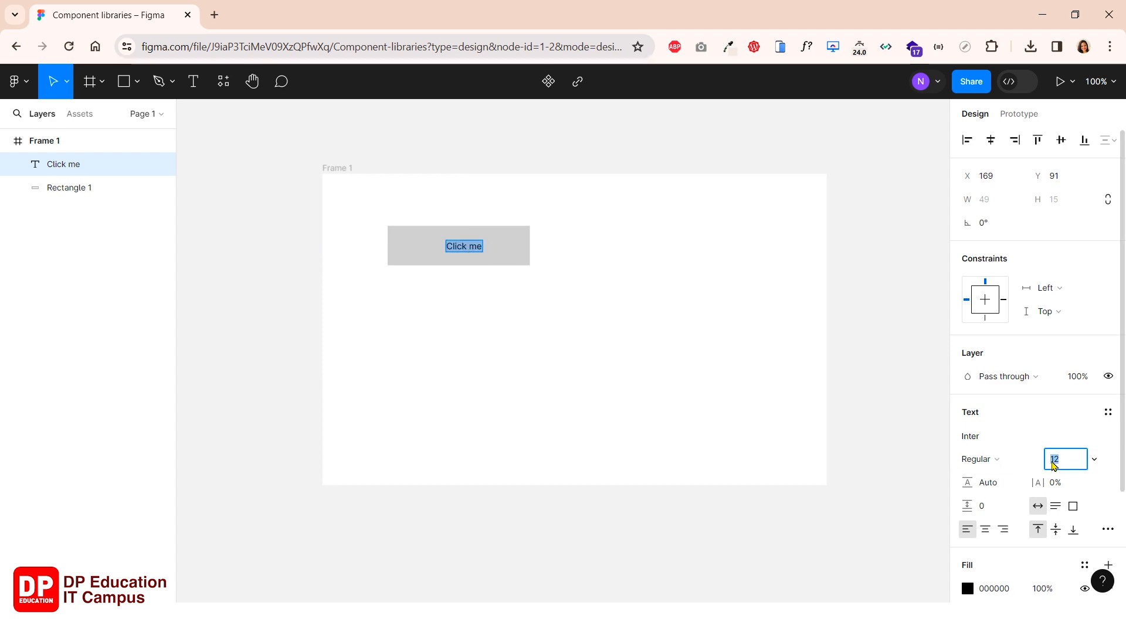
type("14")
key("Return")
key("Up")
key("Up")
Change the "Click me" text's font to Poppins with SemiBold weight.
left_click(973, 437)
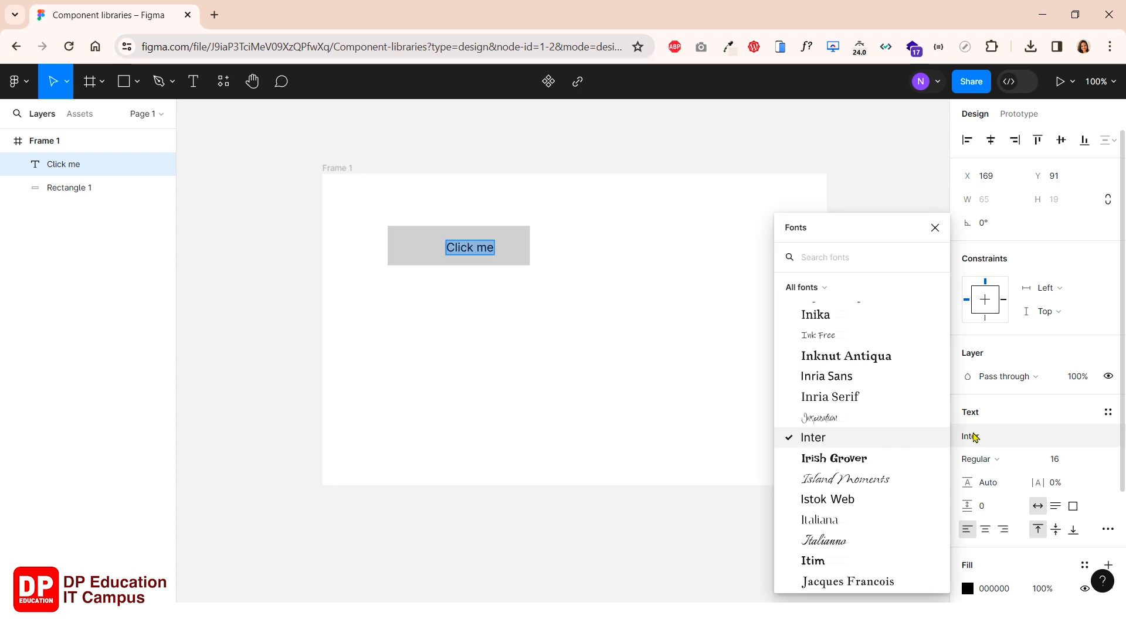
type("pop")
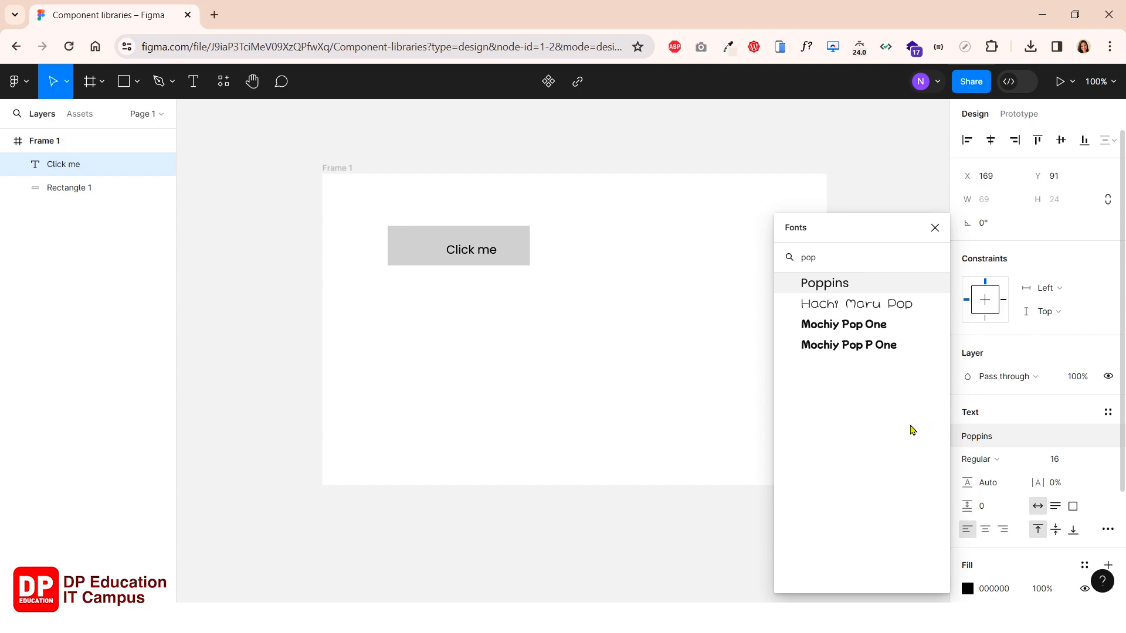
left_click(865, 287)
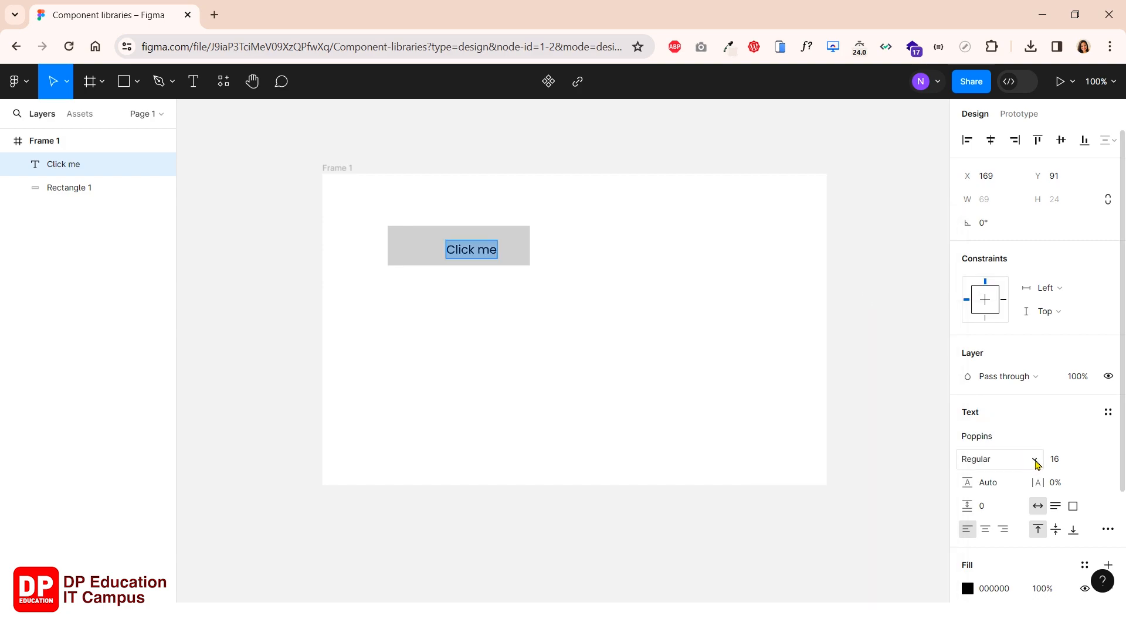
left_click(1034, 463)
left_click(1007, 360)
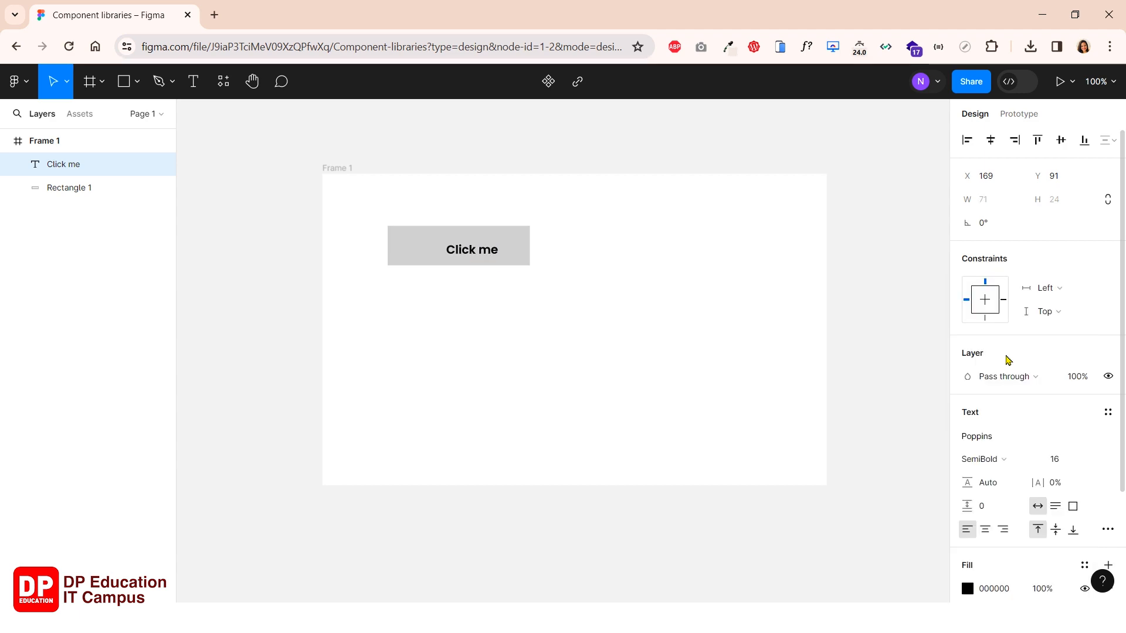
Apply title case to the "Click me" text and centre it on the rectangle.
left_click(1105, 529)
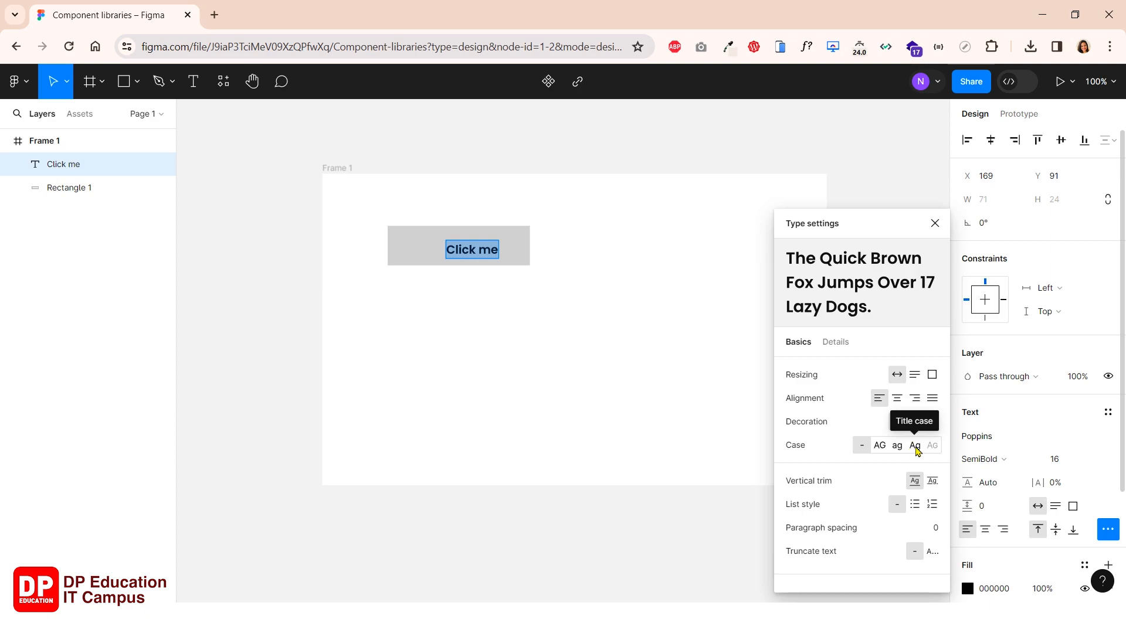
left_click(916, 447)
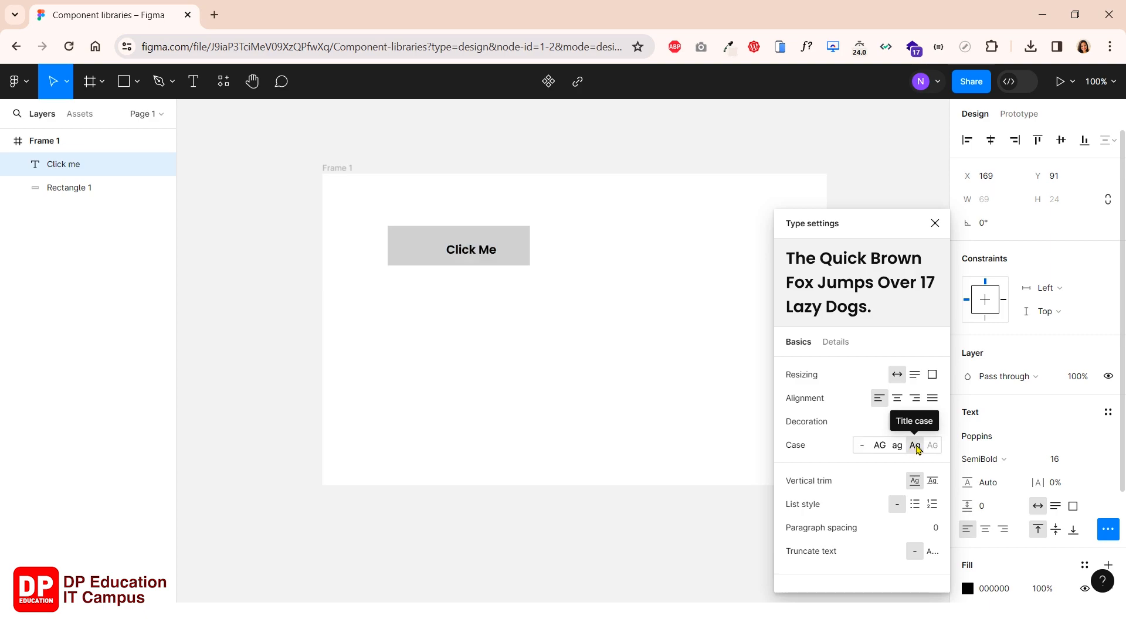
left_click(933, 224)
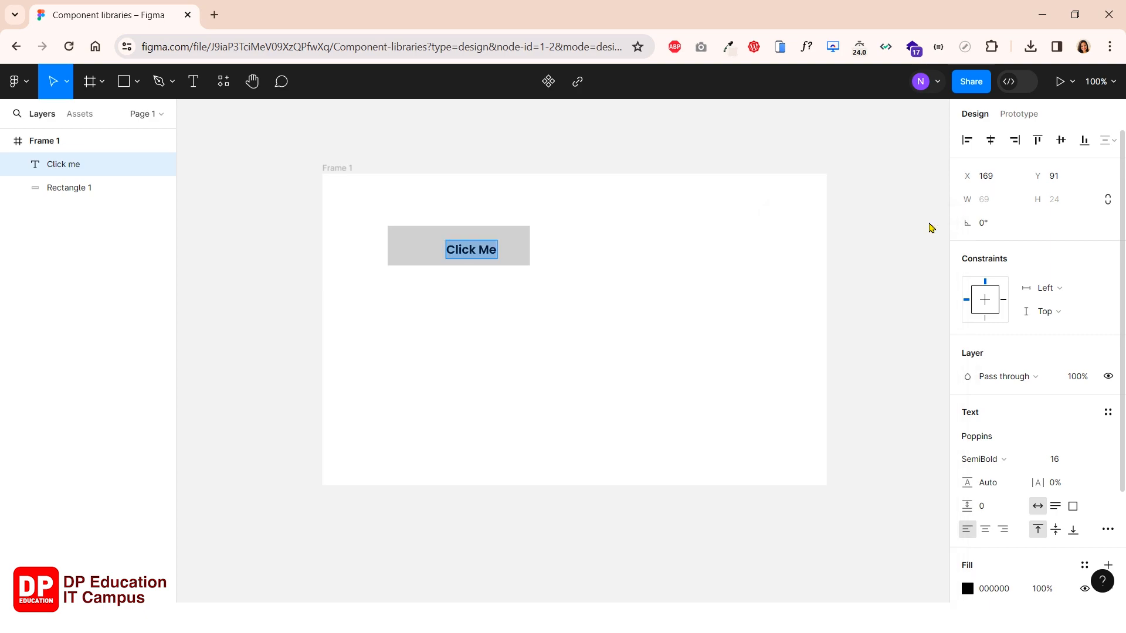
key("Escape")
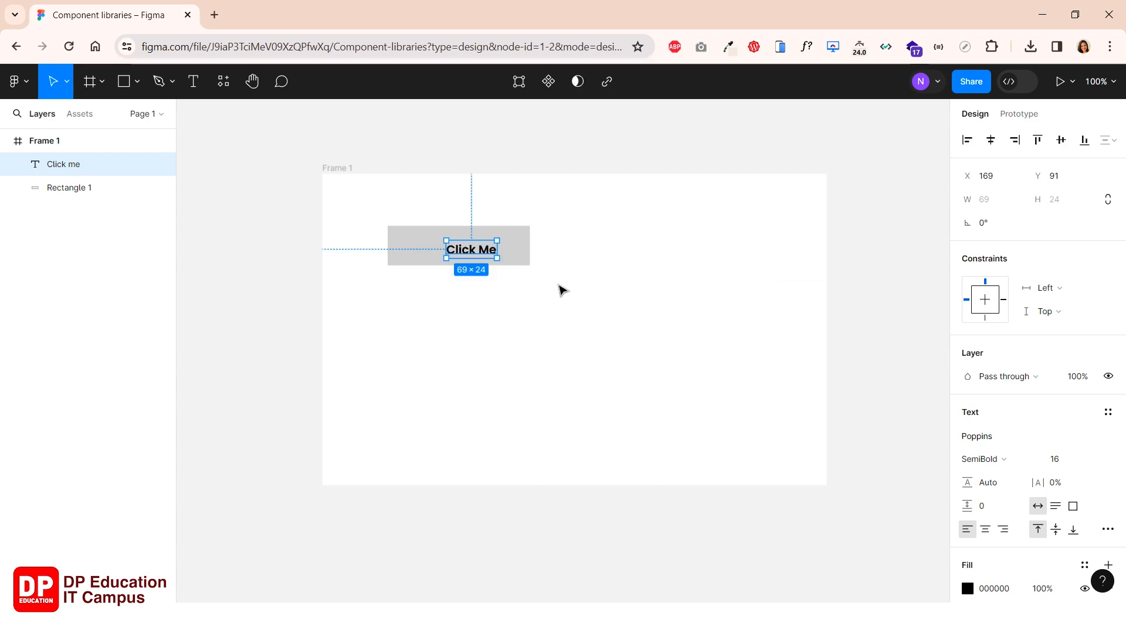
left_click_drag(483, 258, 469, 255)
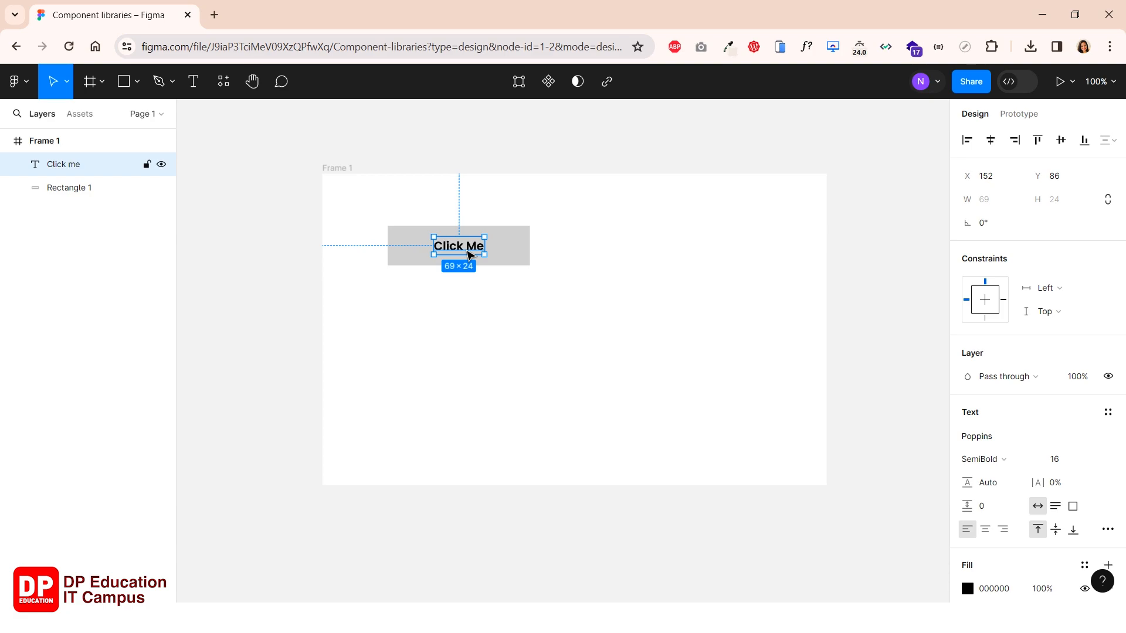
Change the button rectangle's fill to light green, A8E484.
left_click(519, 262)
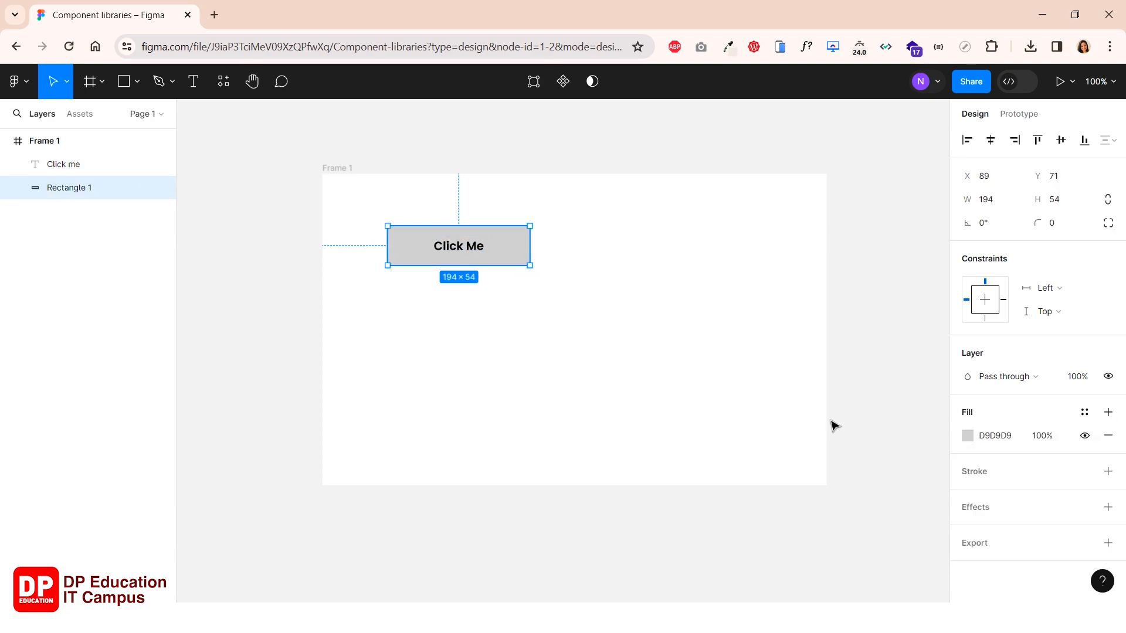
left_click(967, 436)
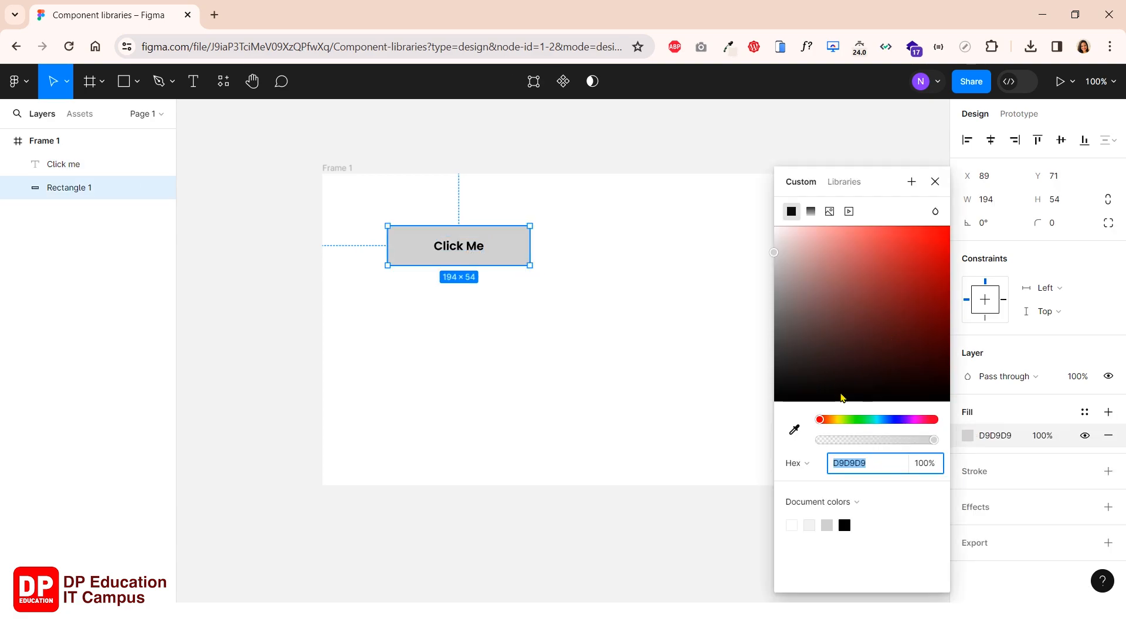
left_click(850, 419)
left_click(846, 308)
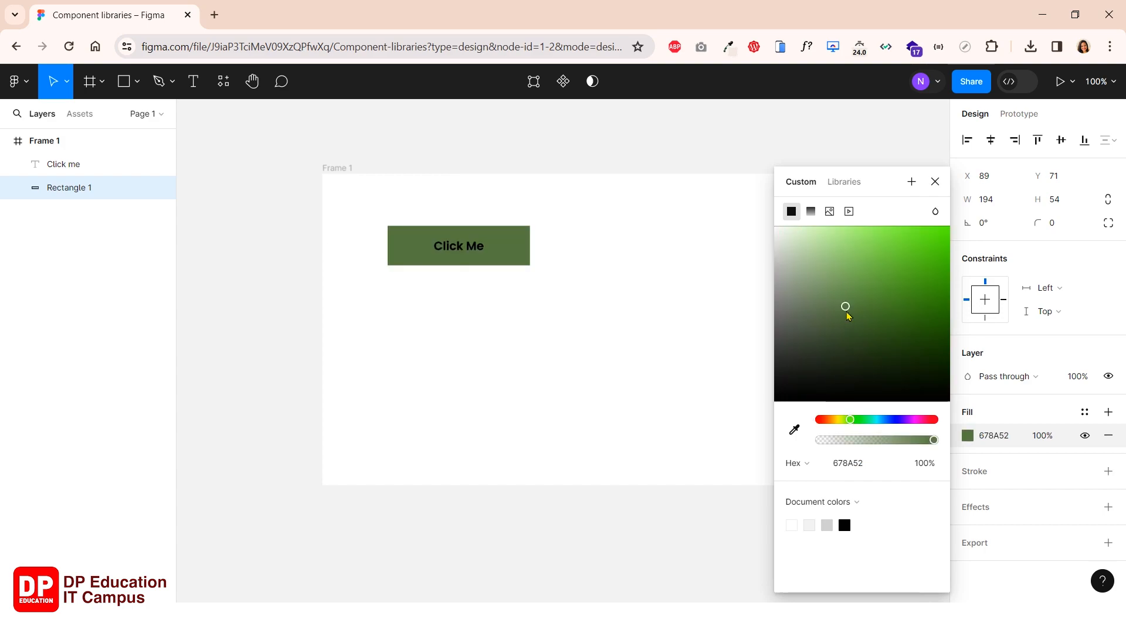
left_click_drag(827, 256, 851, 253)
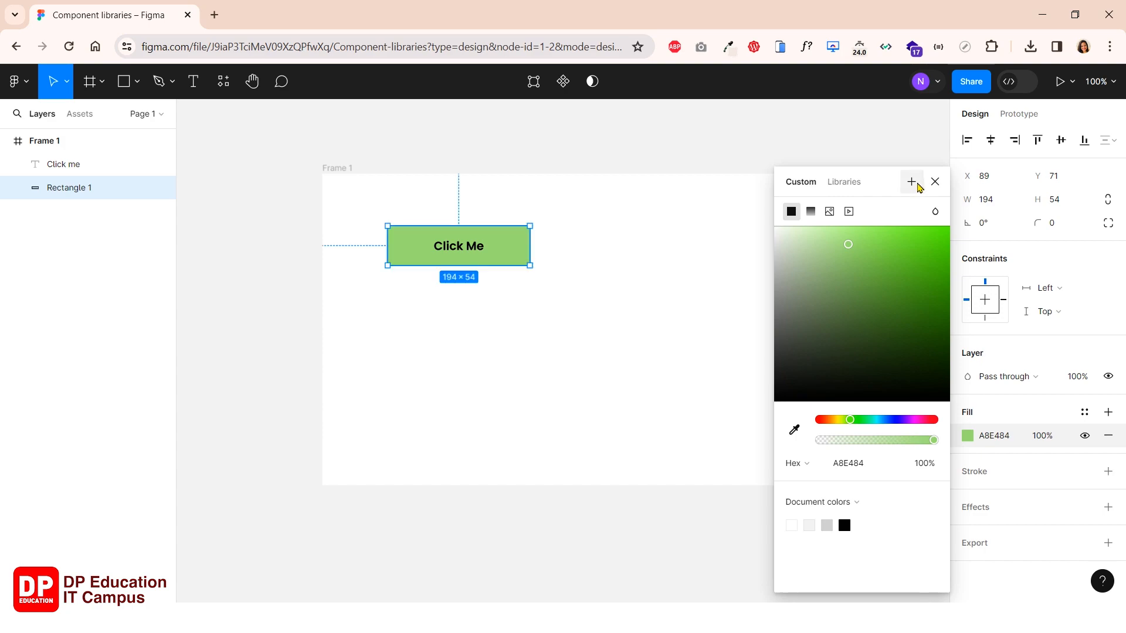
left_click(935, 182)
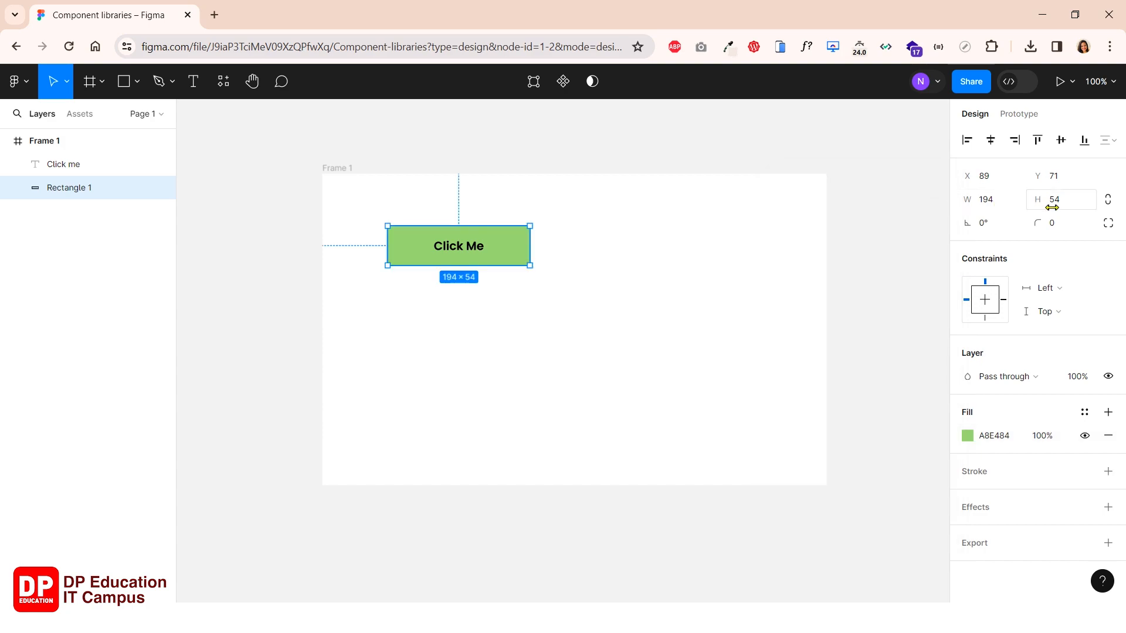
Round the button rectangle's corners with a radius of 8.
left_click(1071, 232)
type("2")
key("Return")
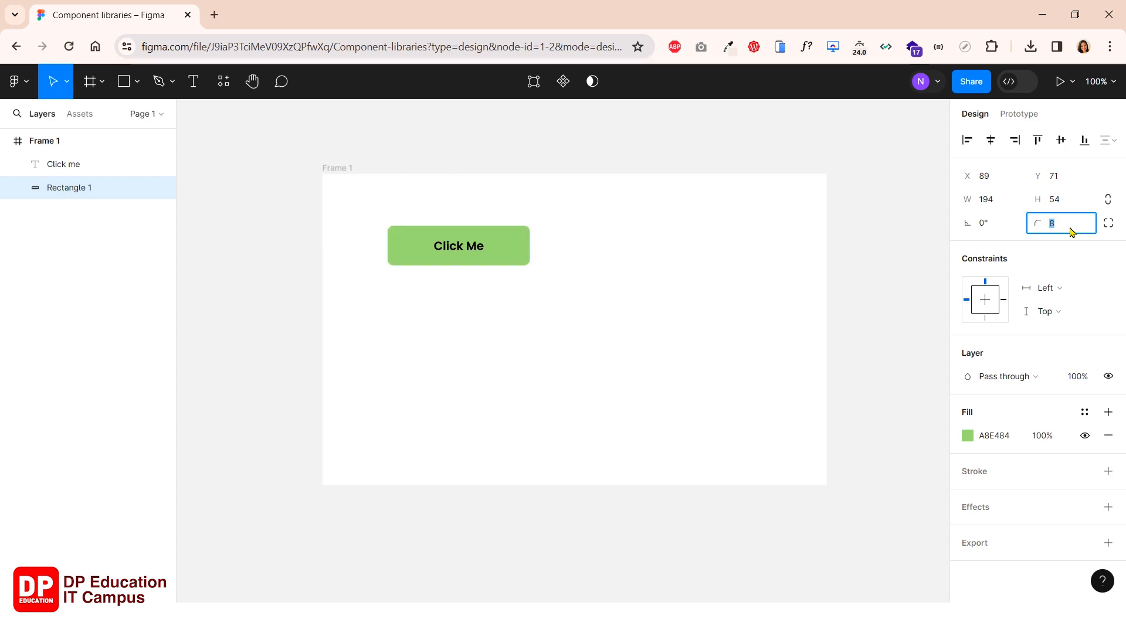
left_click(680, 325)
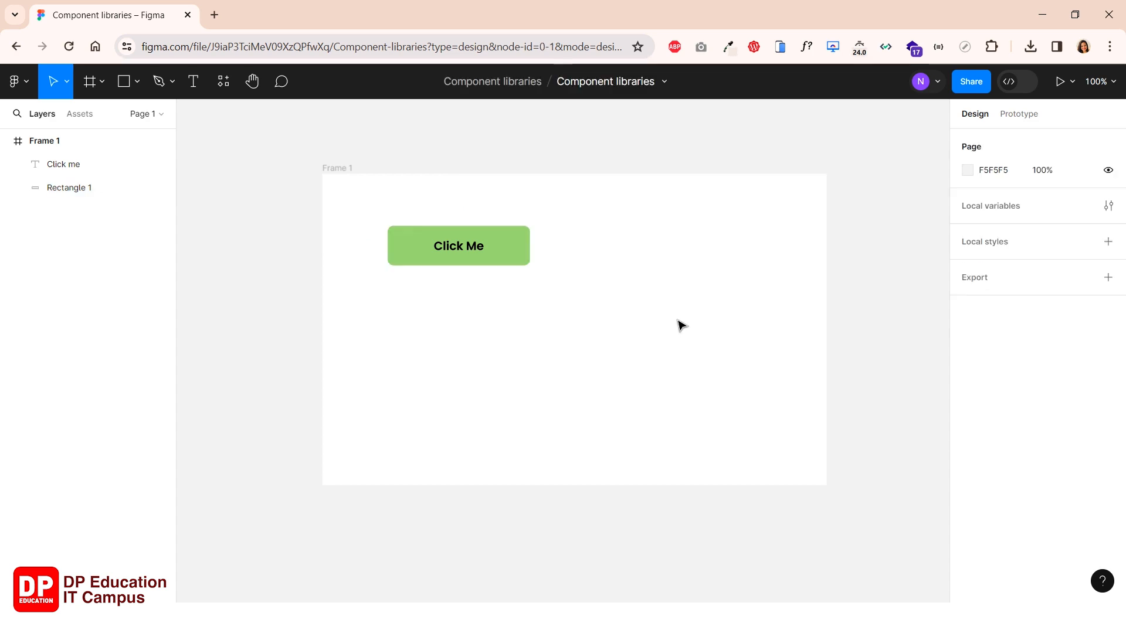
Group the "Click Me" text with its green rectangle.
left_click(499, 259)
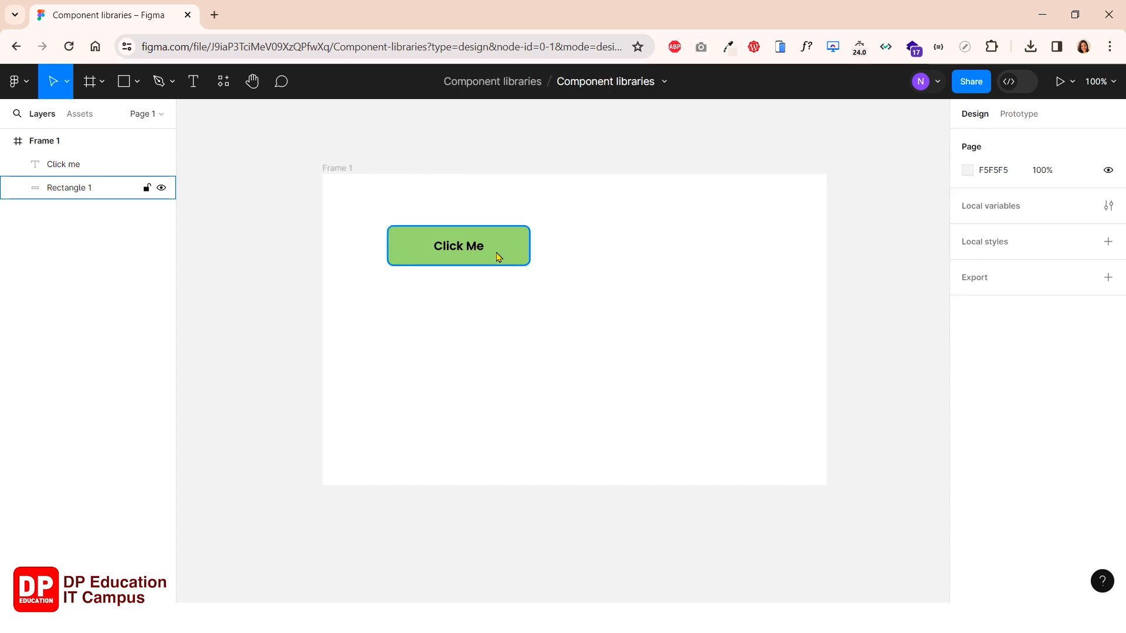
left_click(476, 252)
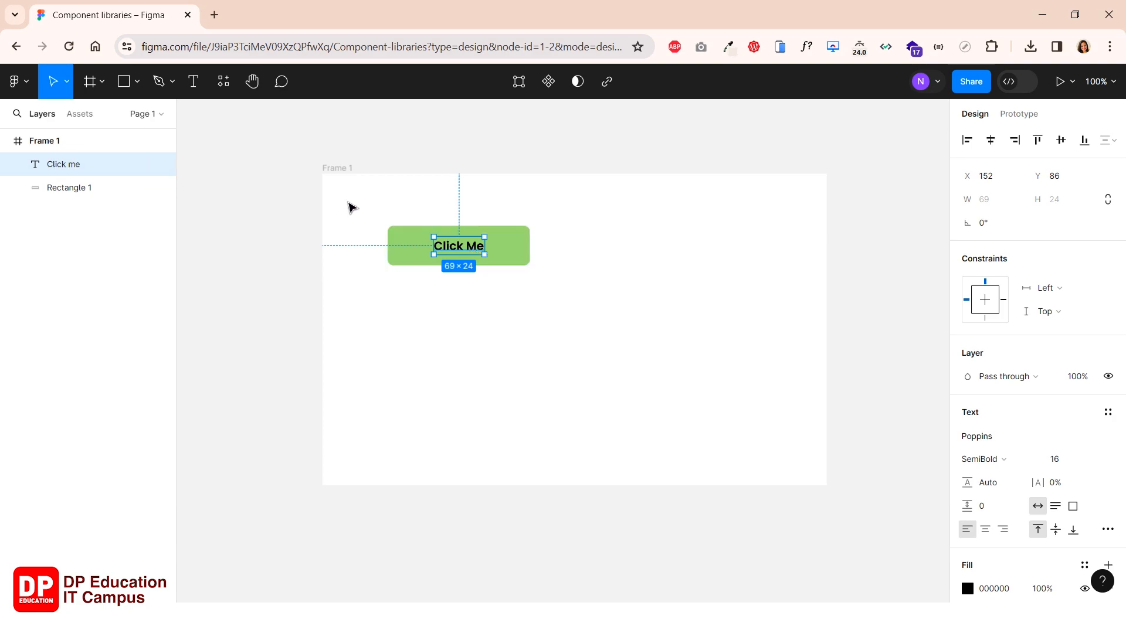
left_click(376, 214)
left_click_drag(376, 214, 560, 299)
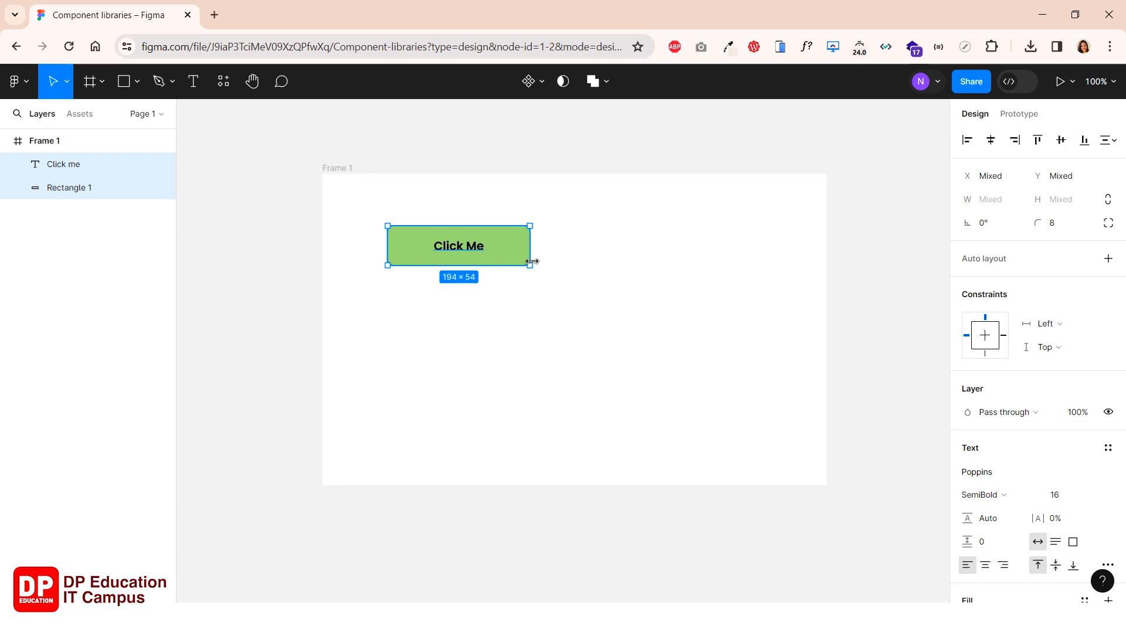
right_click(510, 240)
mouse_move(511, 241)
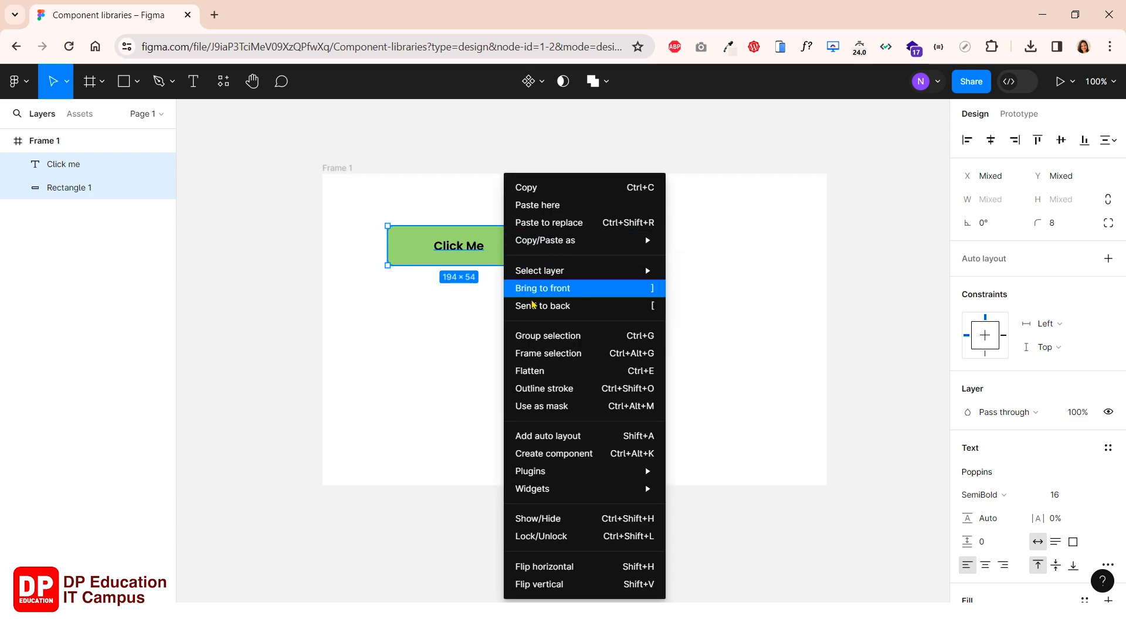
left_click(549, 342)
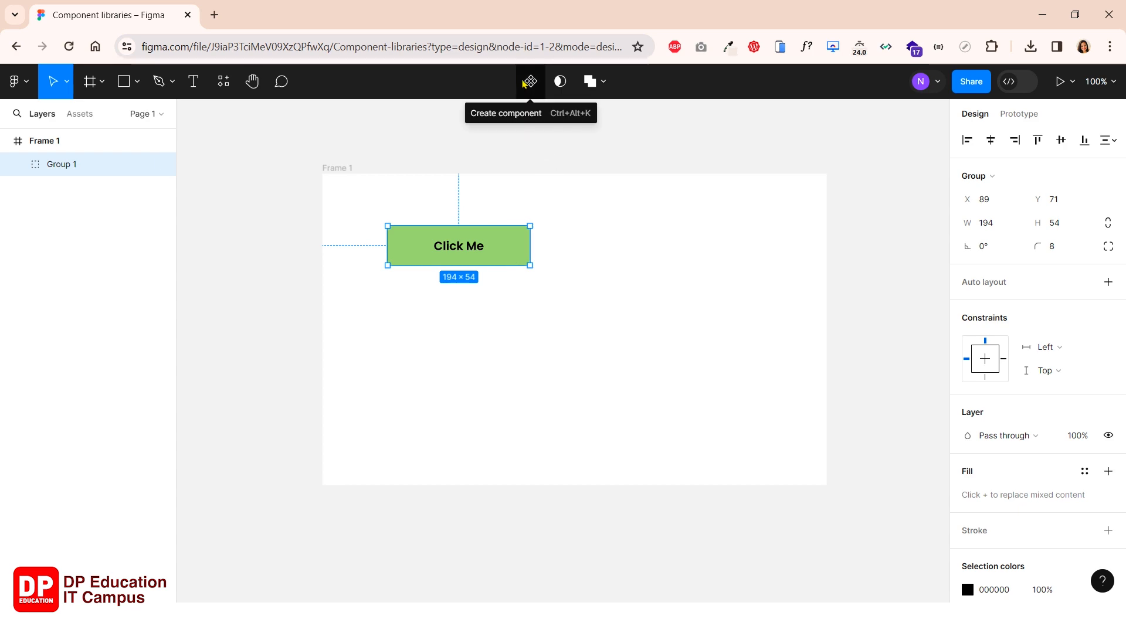
Create a component from the grouped button and rename it "primary button".
left_click(525, 84)
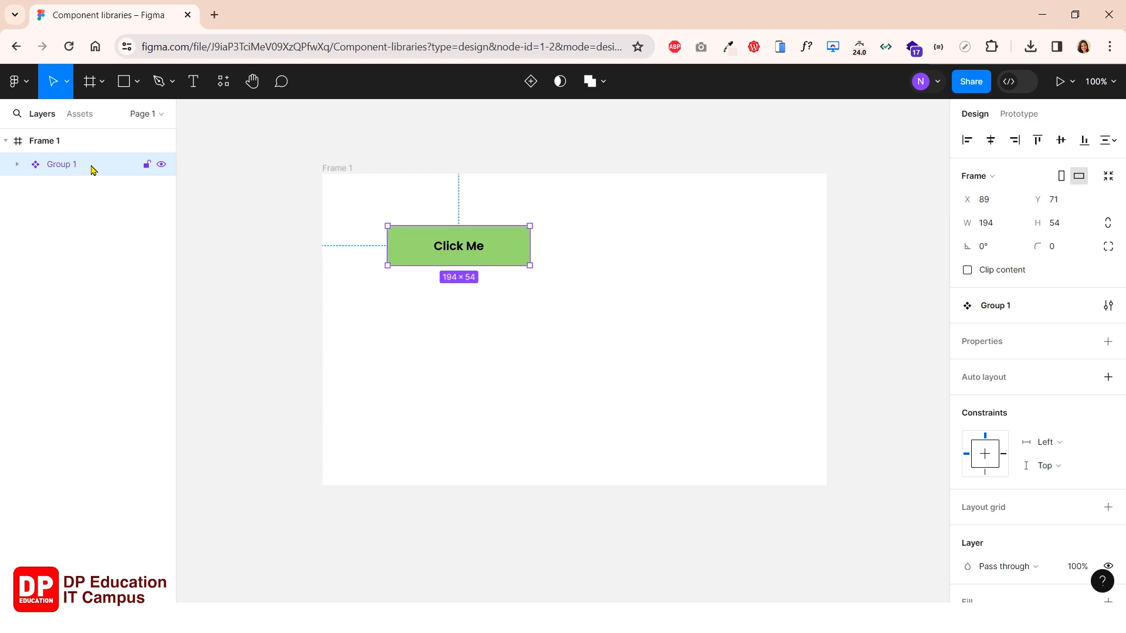
double_click(59, 165)
type("primary")
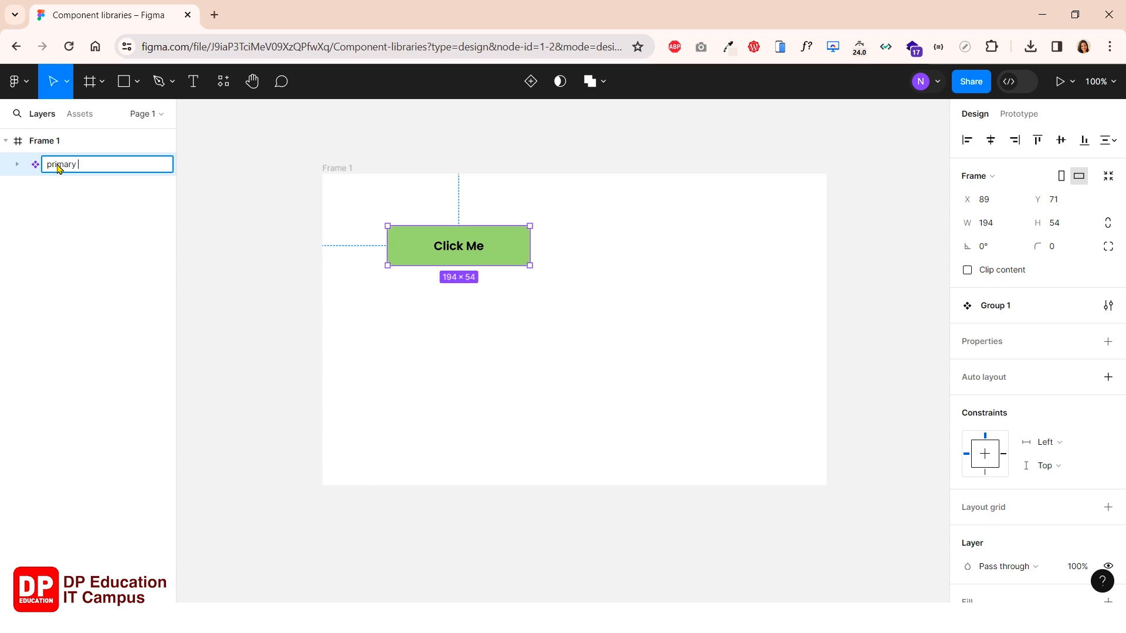
type(" button")
key("Return")
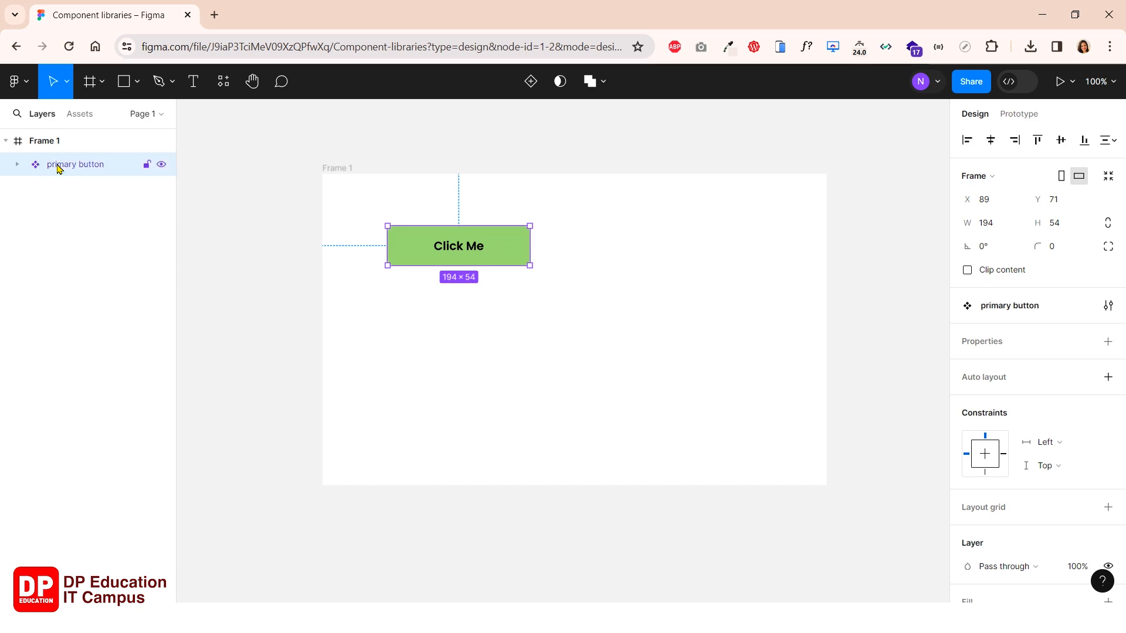
left_click(275, 299)
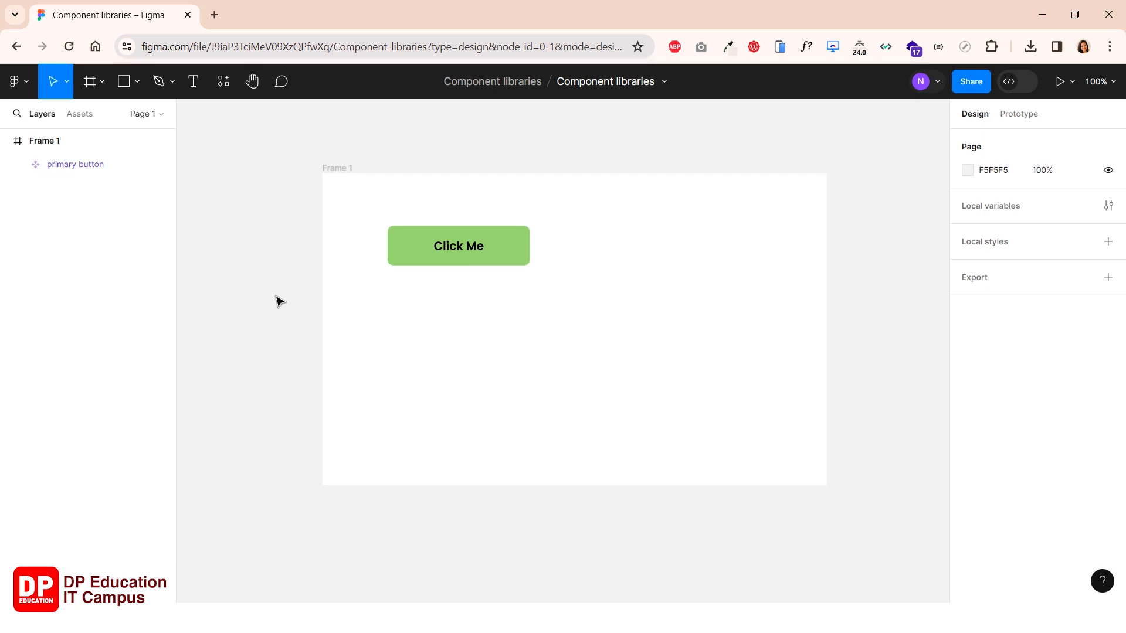
Publish the "Component libraries" file as a library including the primary button component, leaving the change description empty.
left_click(510, 265)
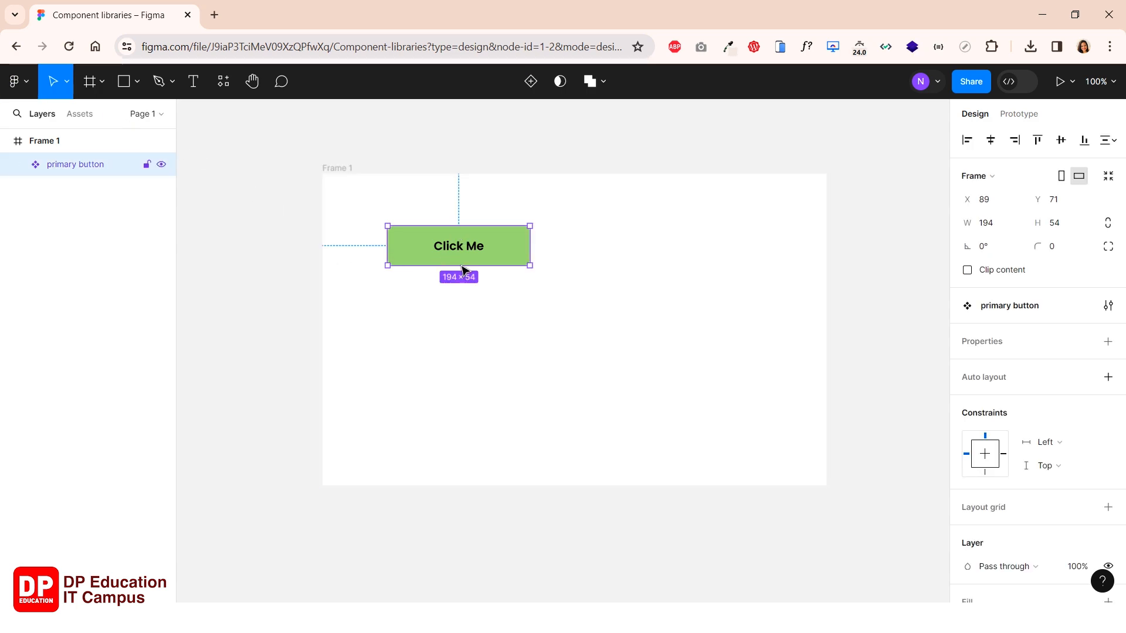
left_click(522, 324)
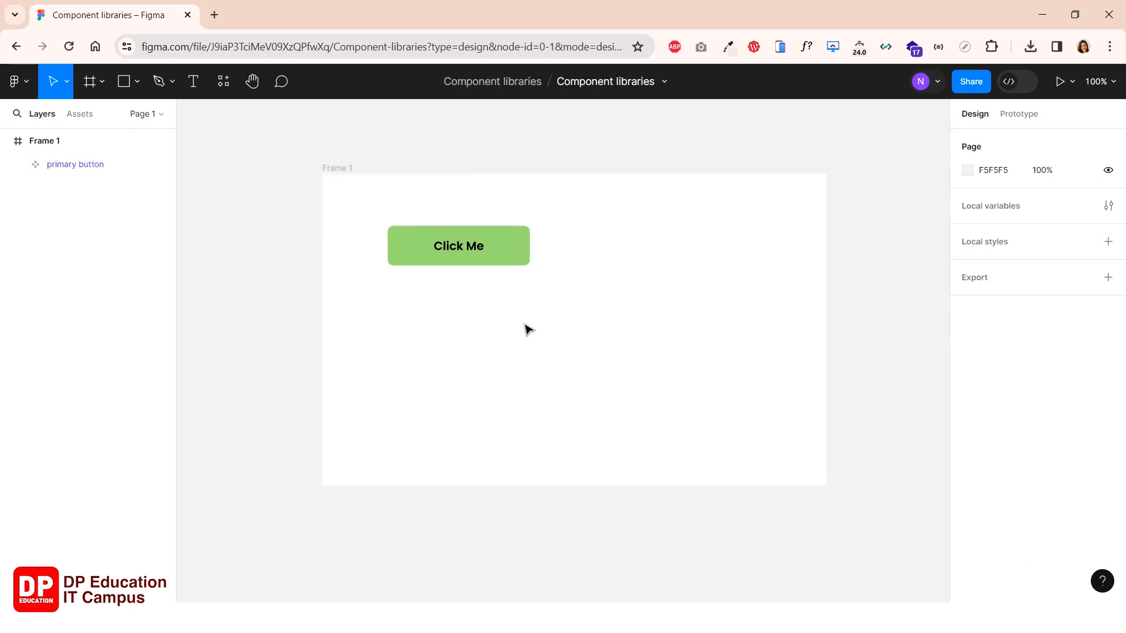
left_click(24, 85)
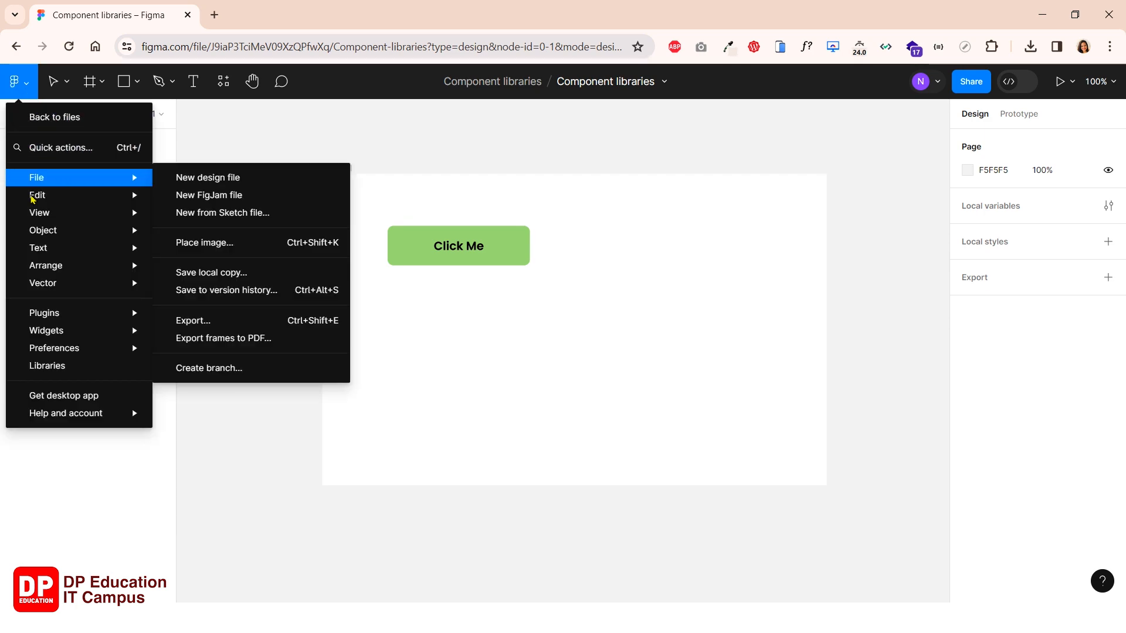
left_click(47, 366)
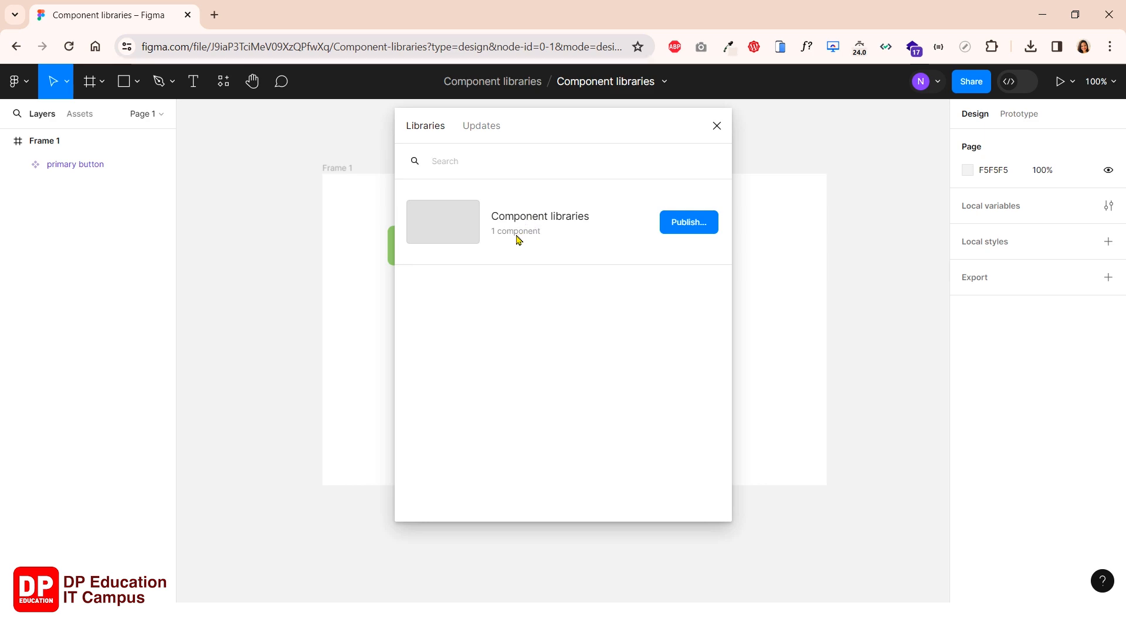
left_click(683, 221)
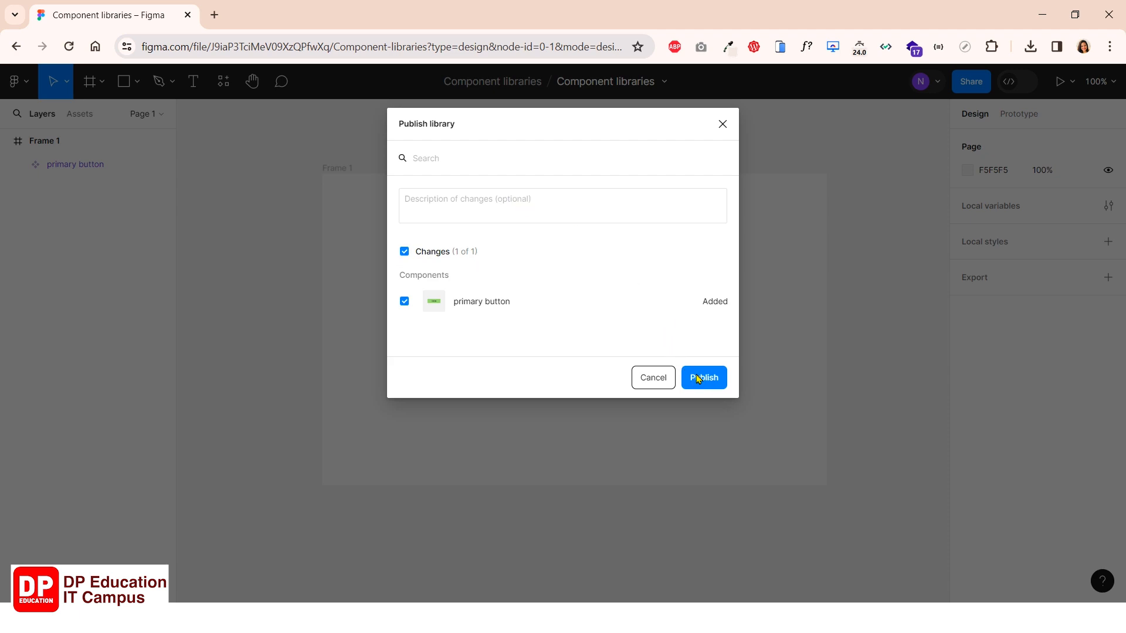
left_click(537, 209)
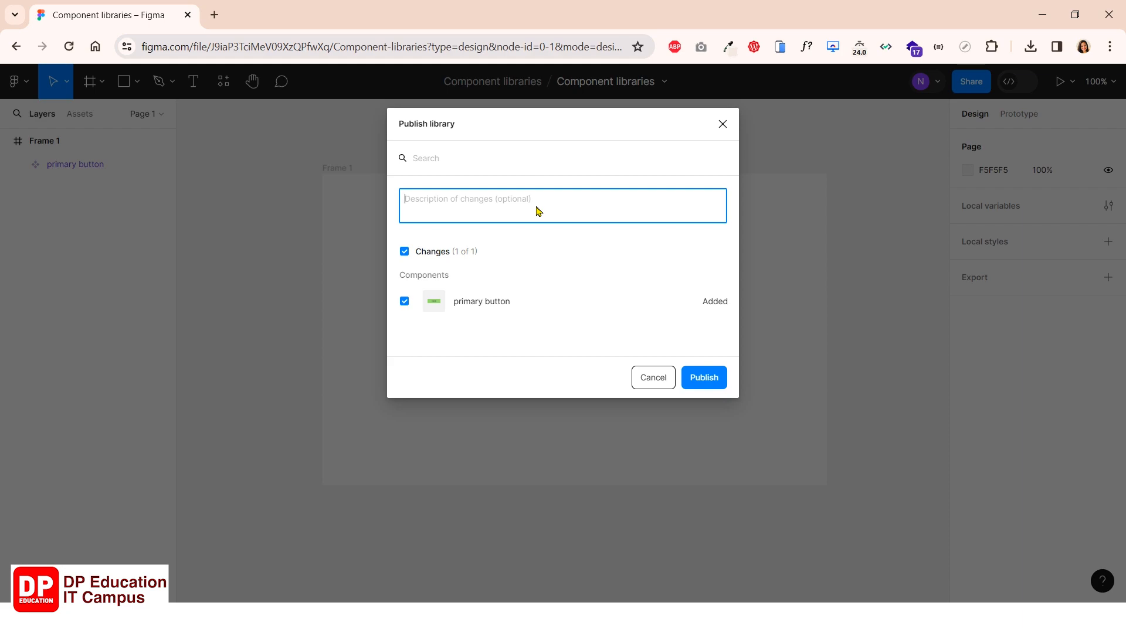
left_click(704, 378)
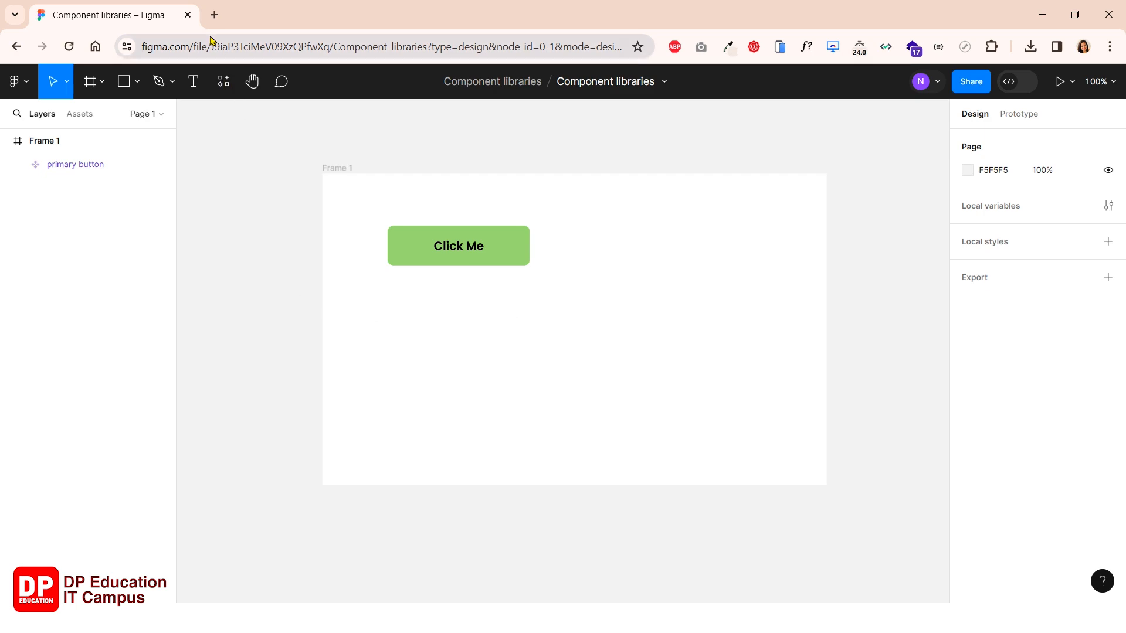
Duplicate the file's browser tab and return to the project's file list in the duplicate.
right_click(147, 16)
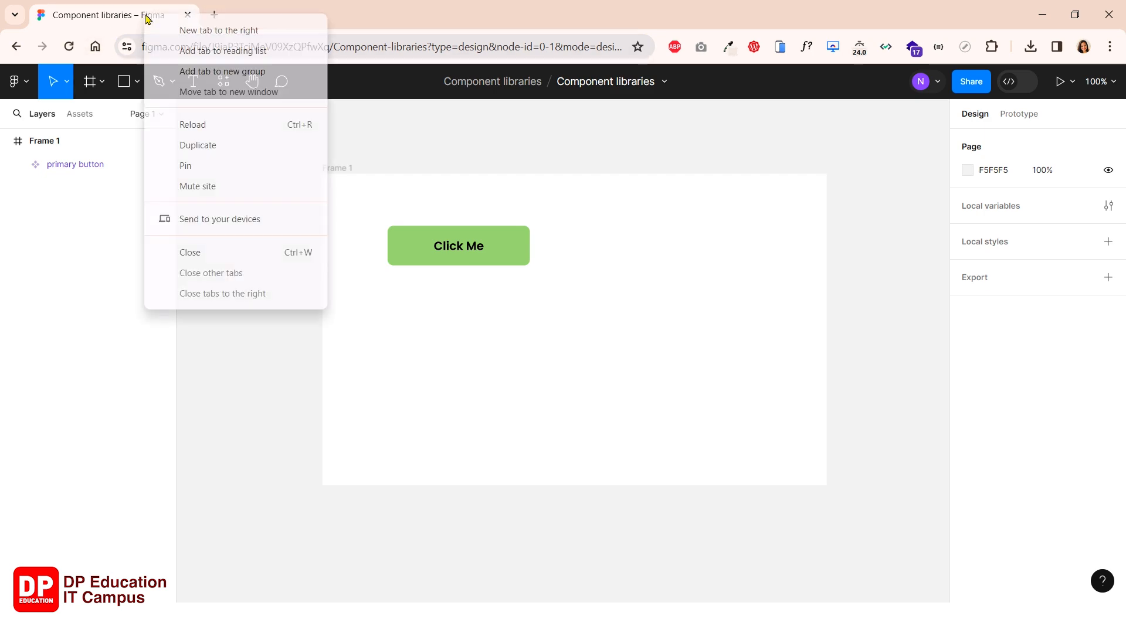
left_click(206, 146)
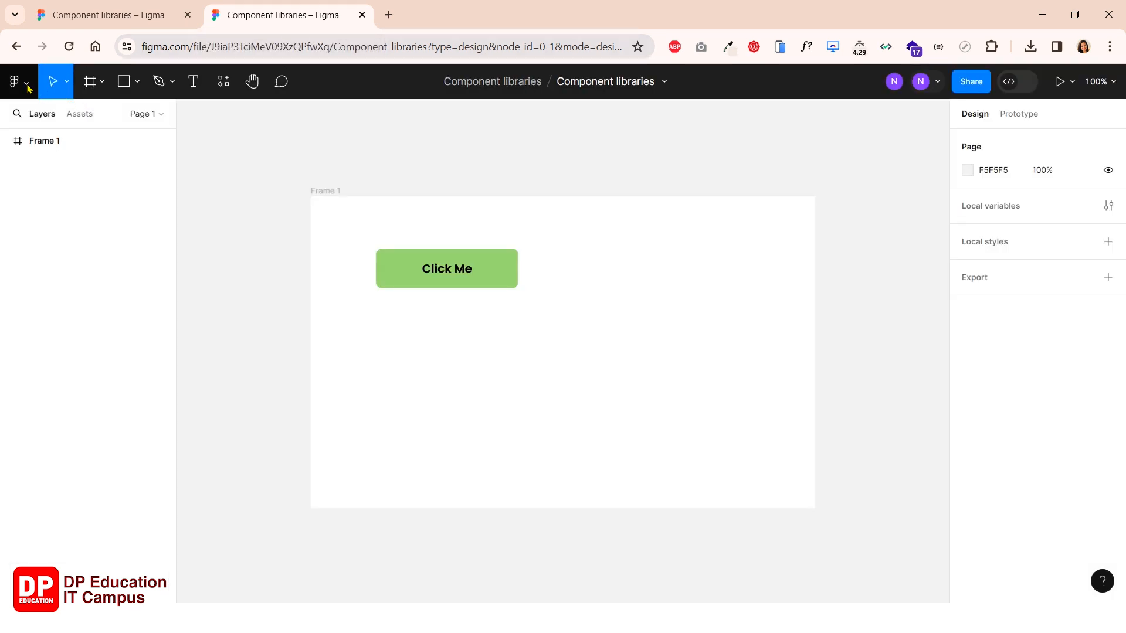
left_click(17, 81)
left_click(50, 124)
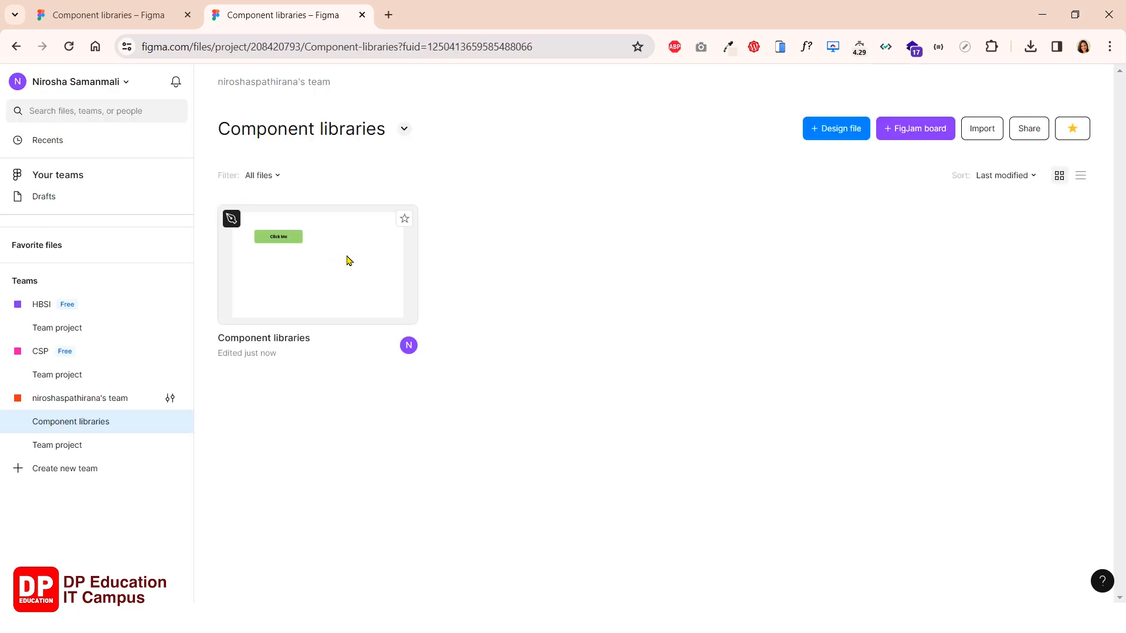
Create a new design file in the "Component libraries" project and name it "Component library 2nd".
left_click(374, 269)
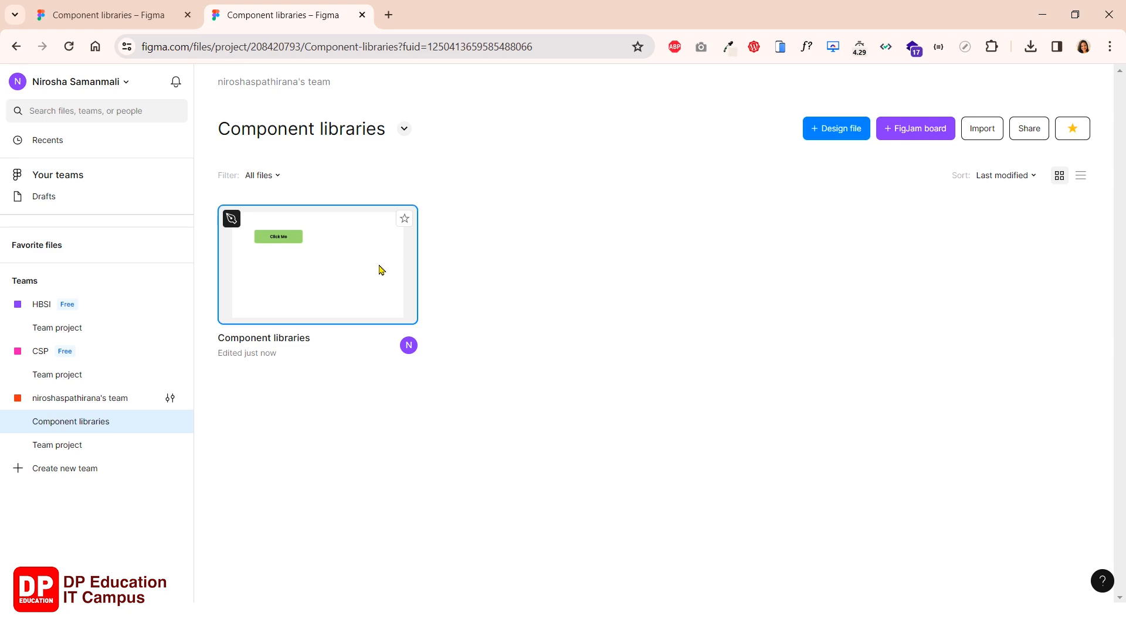
left_click(833, 131)
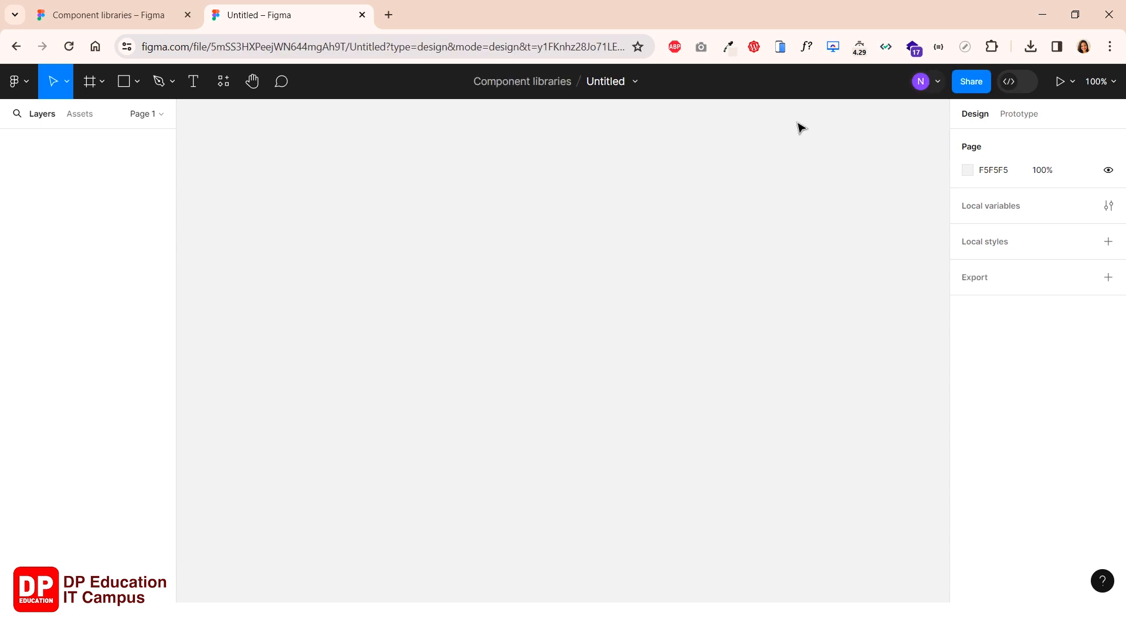
left_click(614, 82)
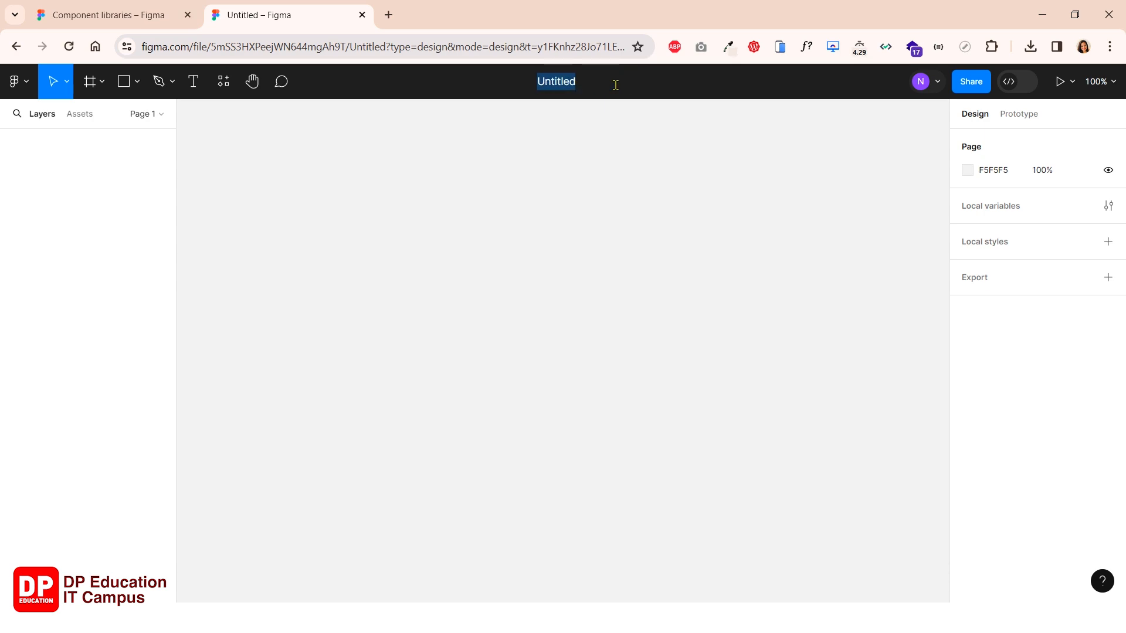
type("Com")
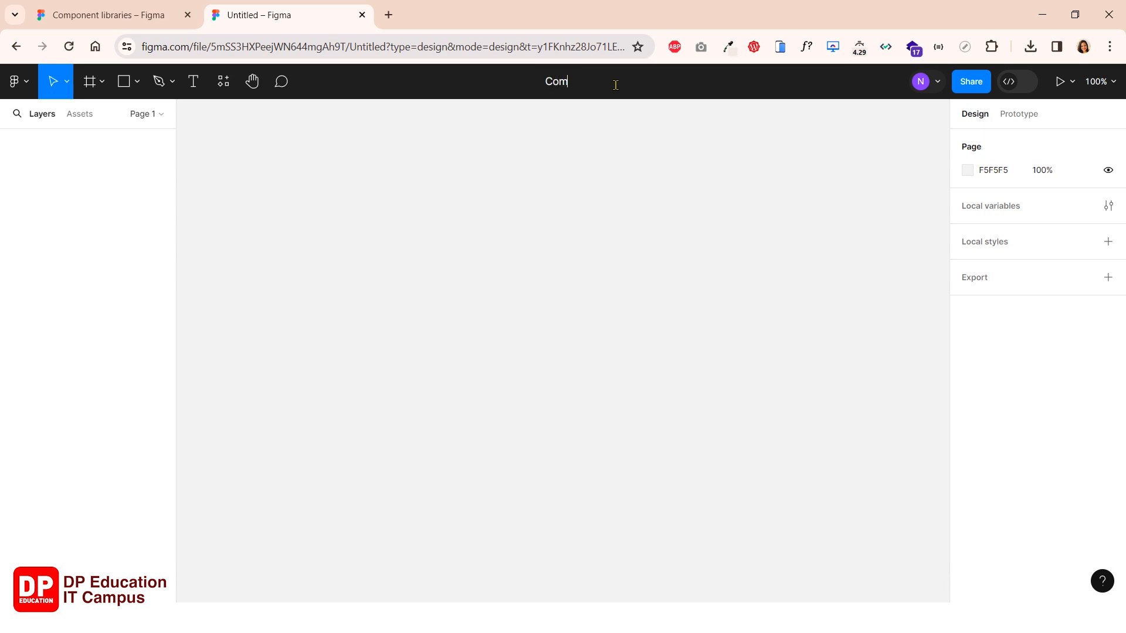
type("ponent library 2nd")
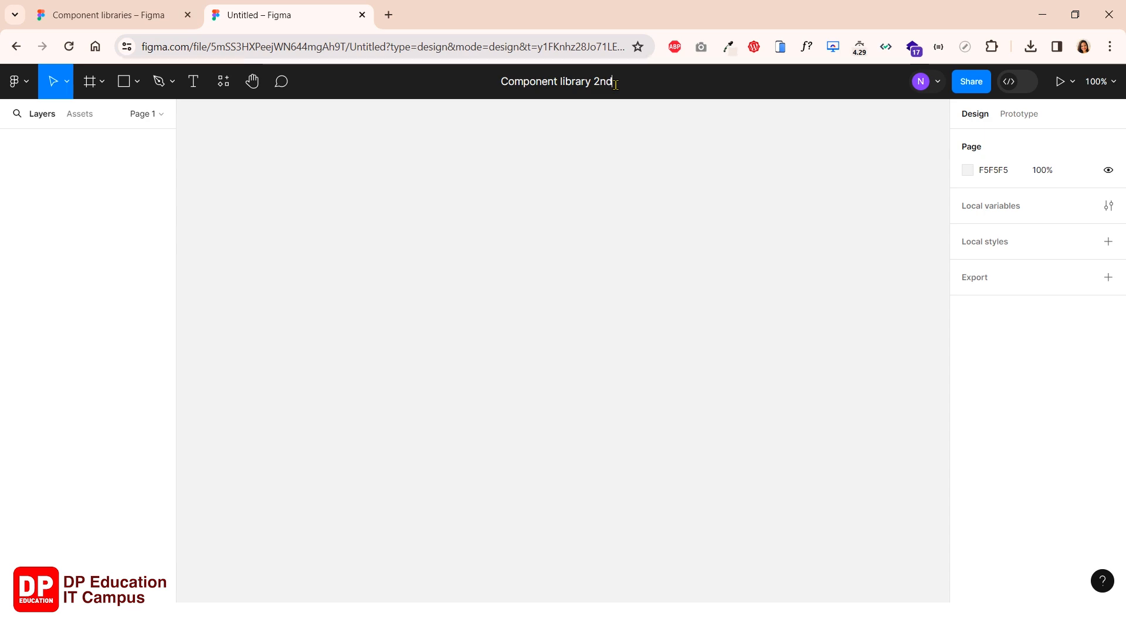
key("Return")
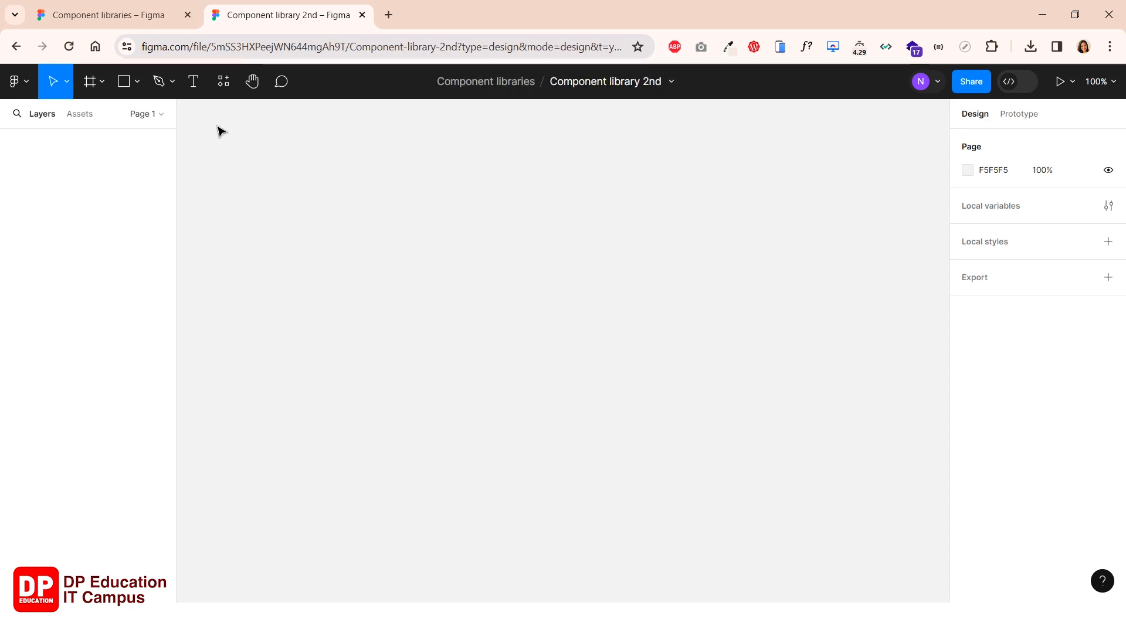
Draw a frame about 599 × 372 on the empty canvas.
left_click(101, 83)
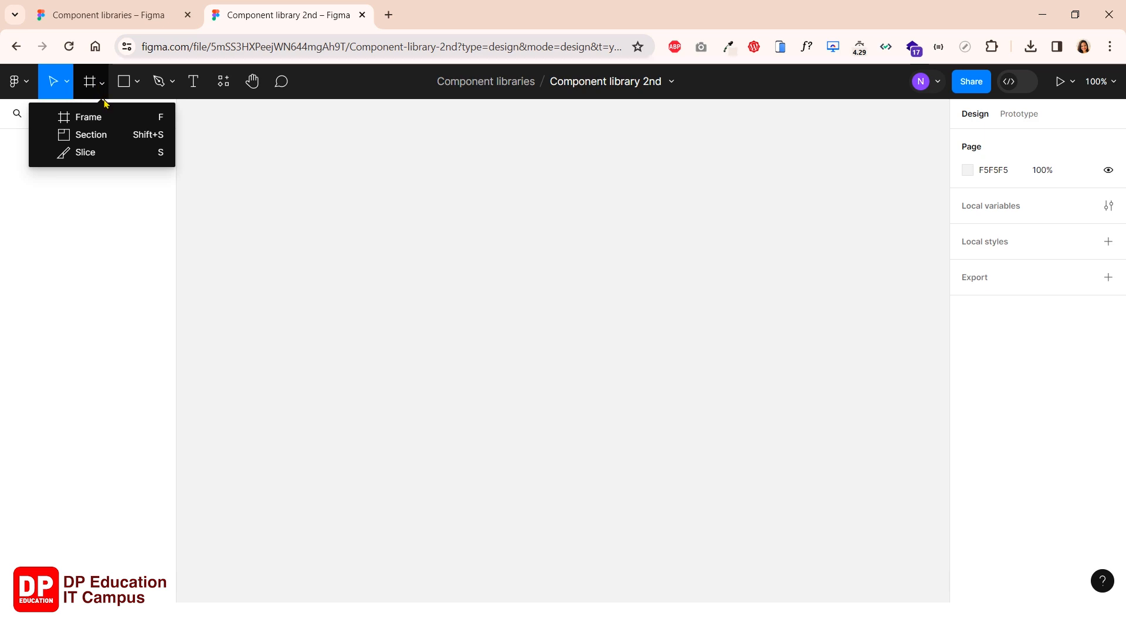
left_click(101, 117)
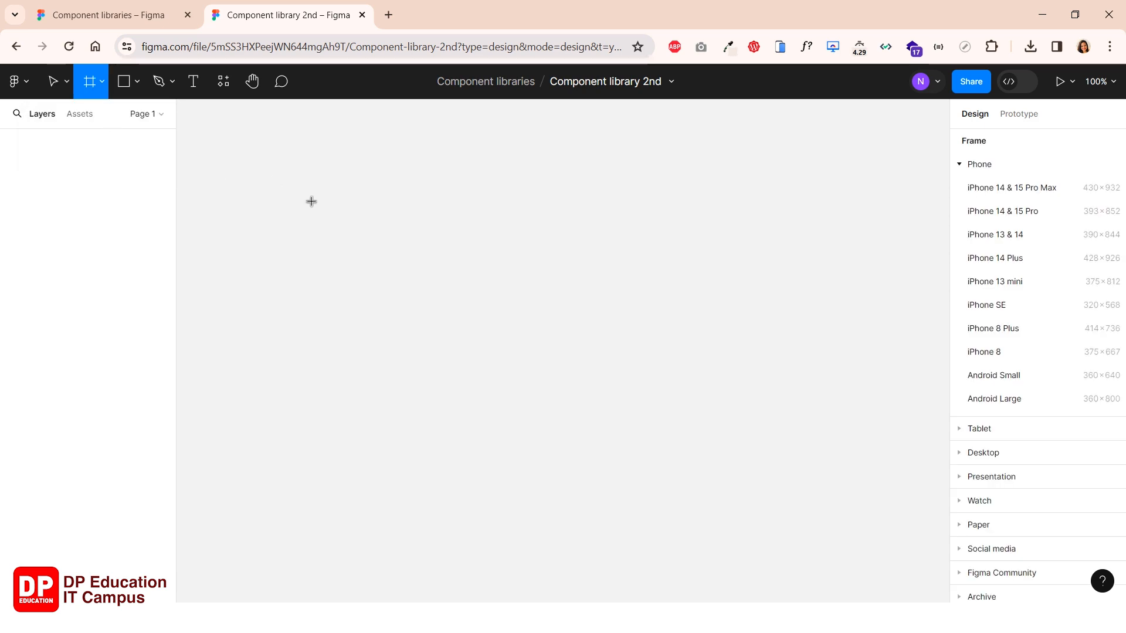
left_click_drag(300, 190, 738, 462)
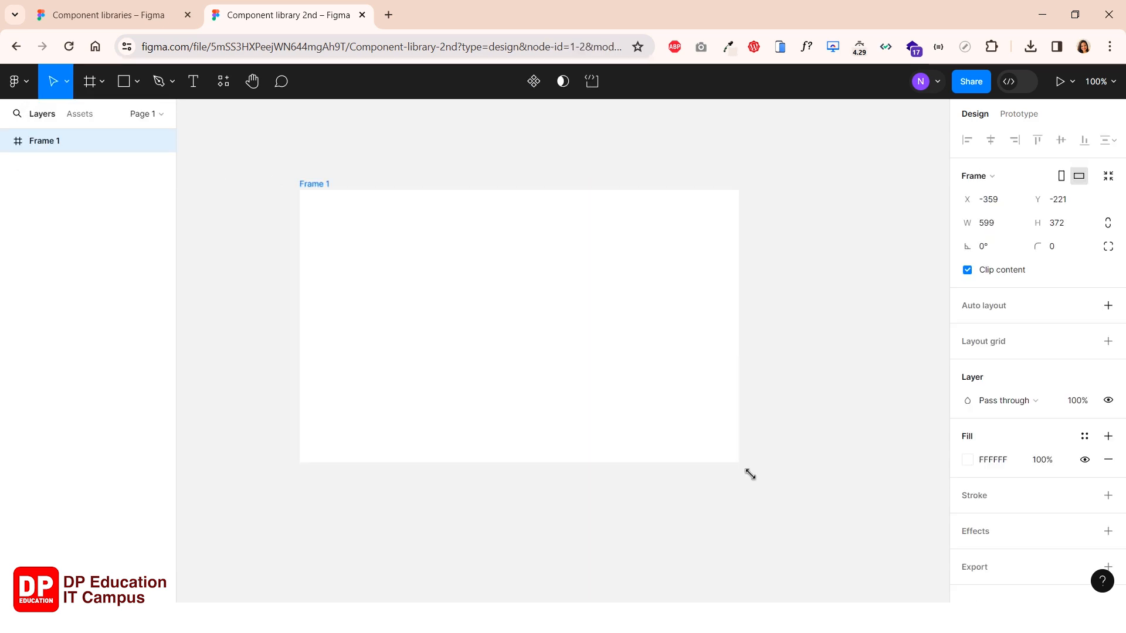
left_click(261, 210)
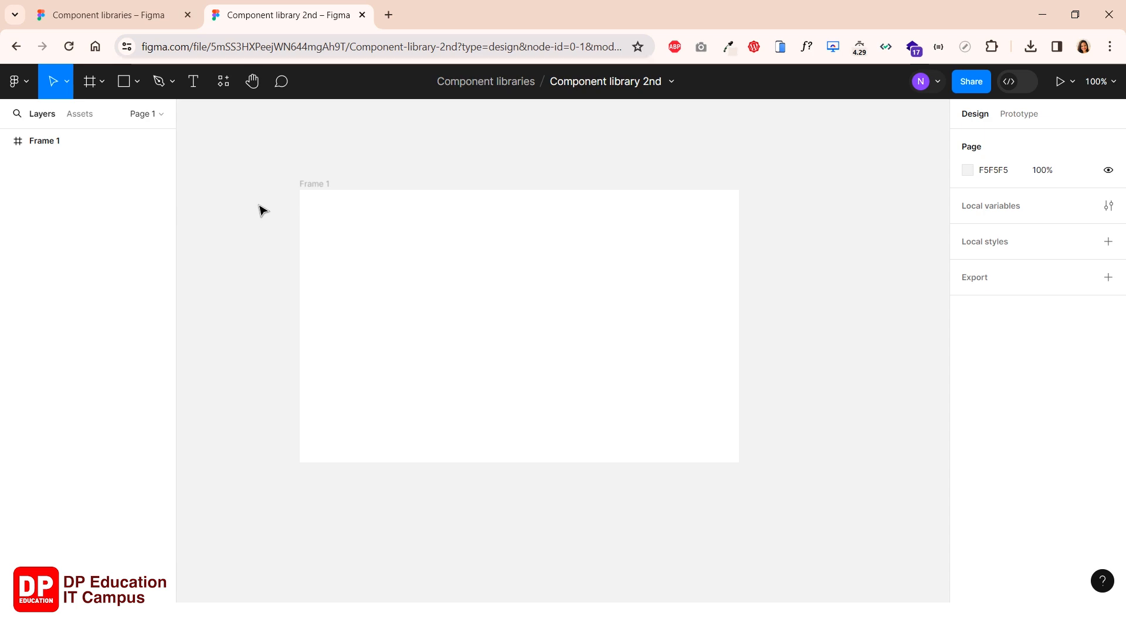
Add the published "Component libraries" library to the "Component library 2nd" file.
left_click(26, 79)
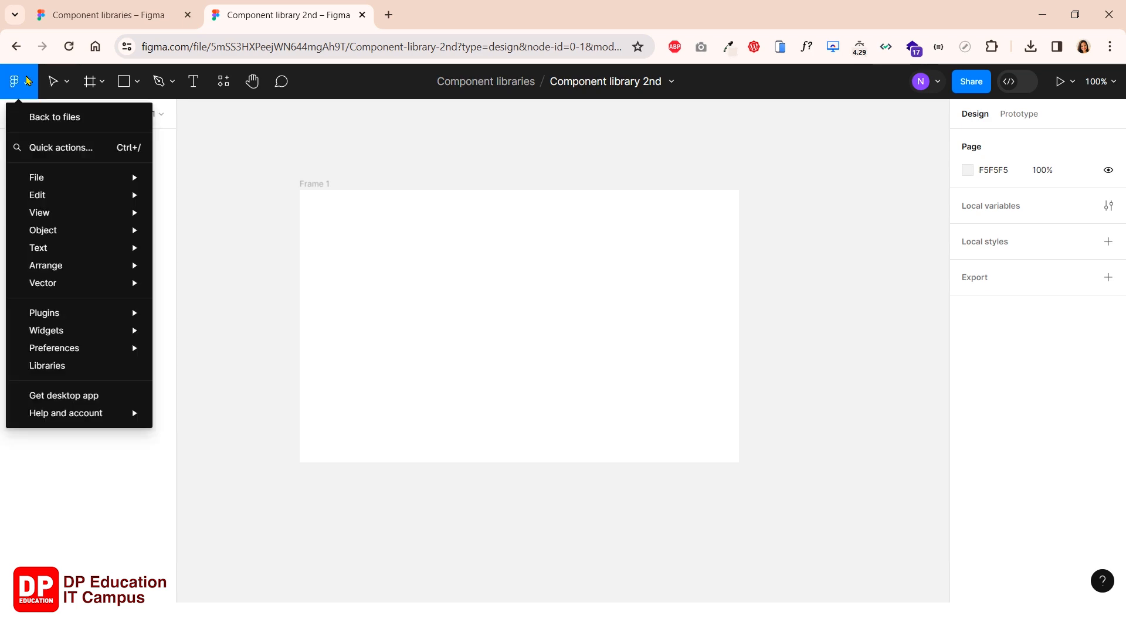
left_click(60, 366)
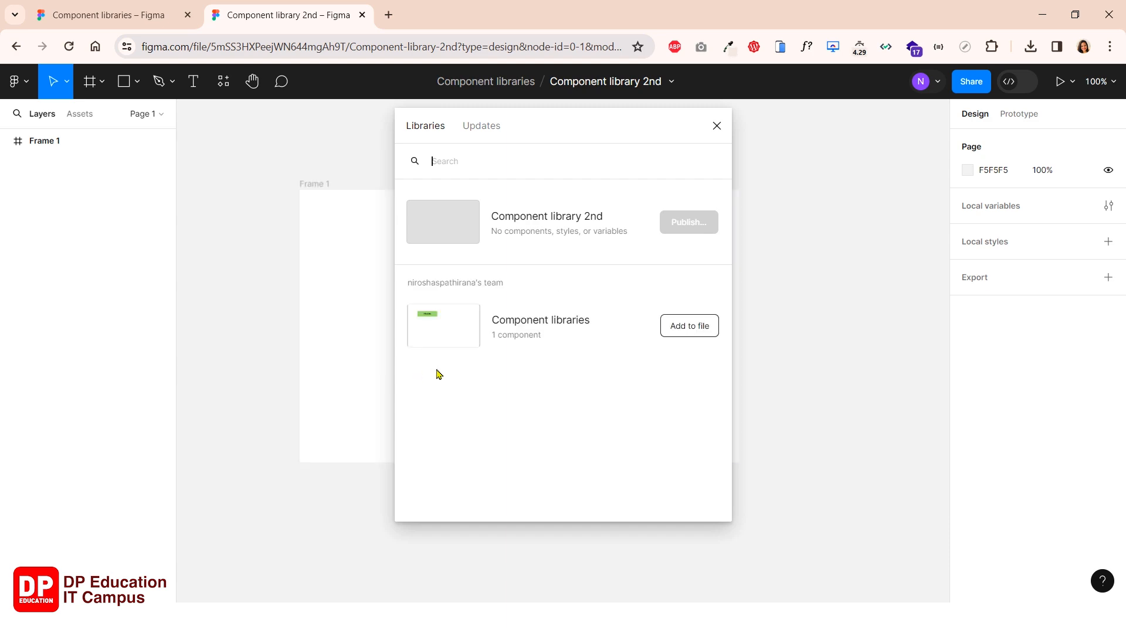
left_click(587, 338)
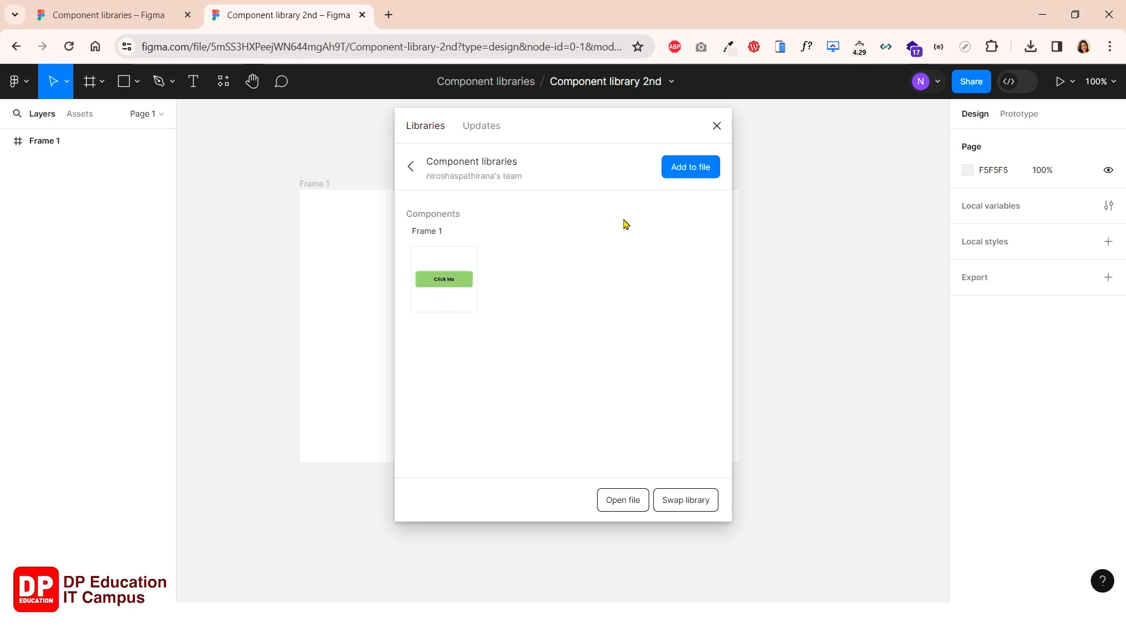
left_click(693, 166)
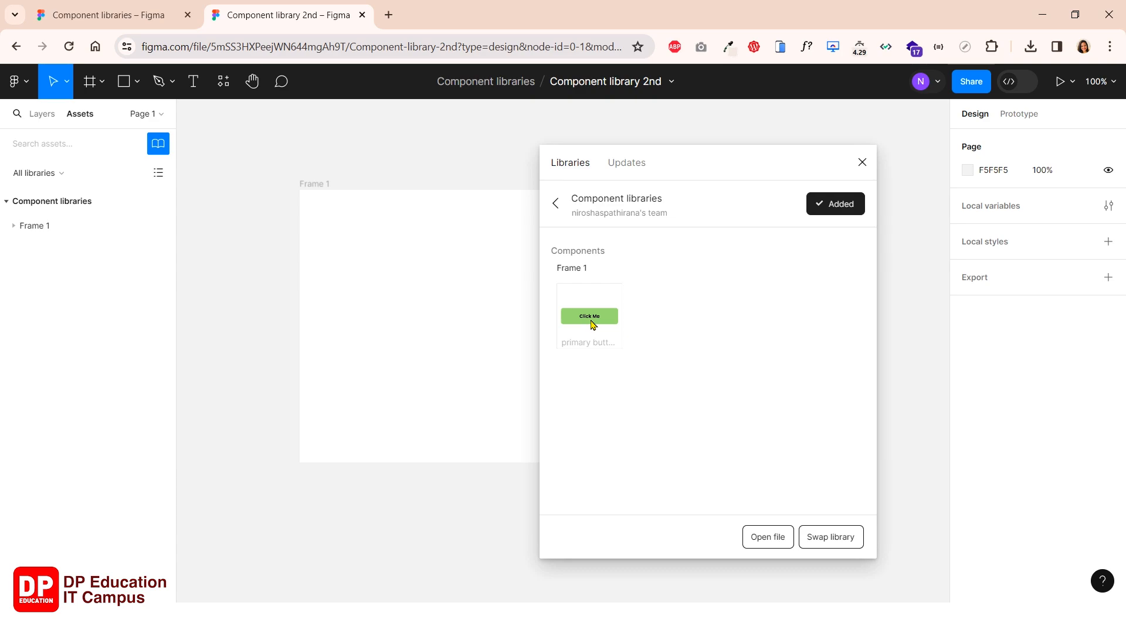
Place an instance of the library's primary button in the white frame and move it to about X 179, Y 103.
left_click_drag(592, 318, 430, 300)
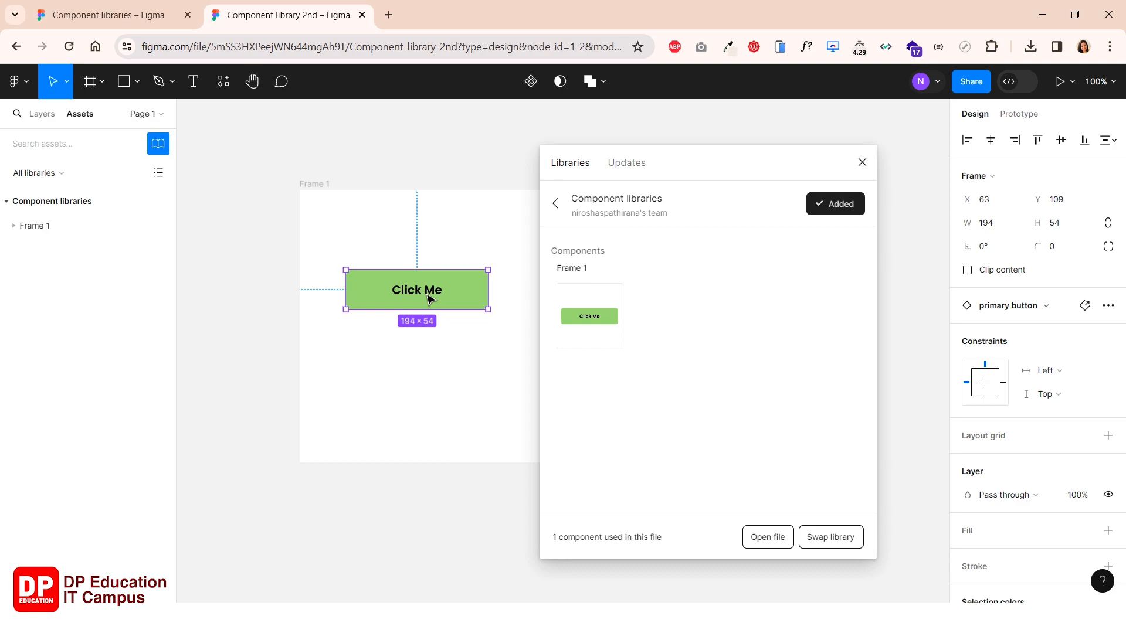
left_click(862, 163)
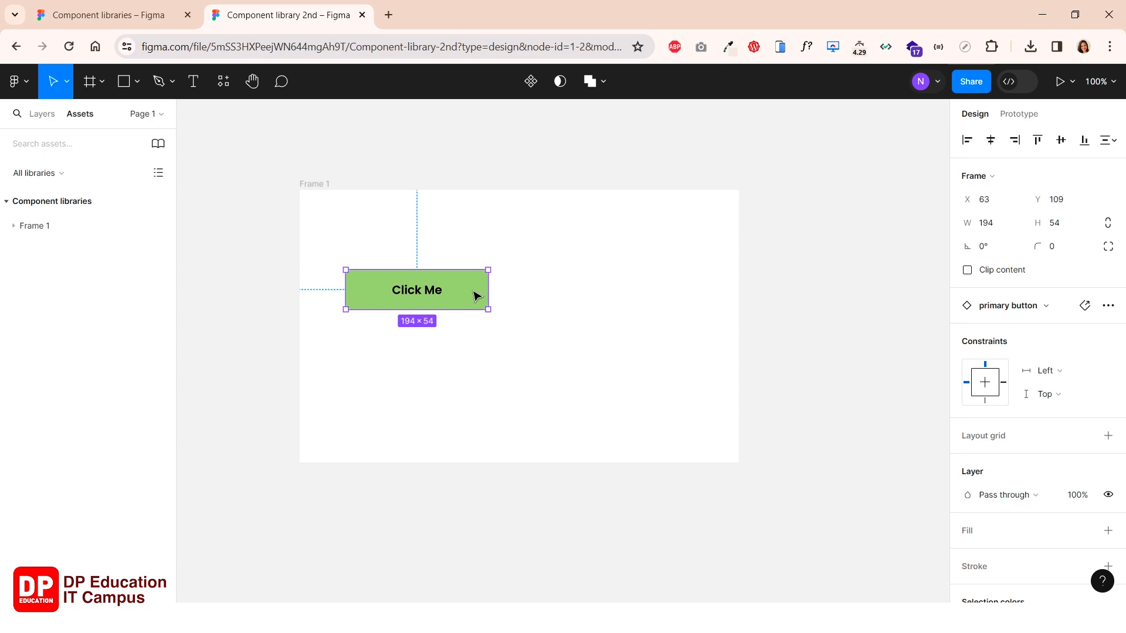
left_click_drag(475, 295, 560, 291)
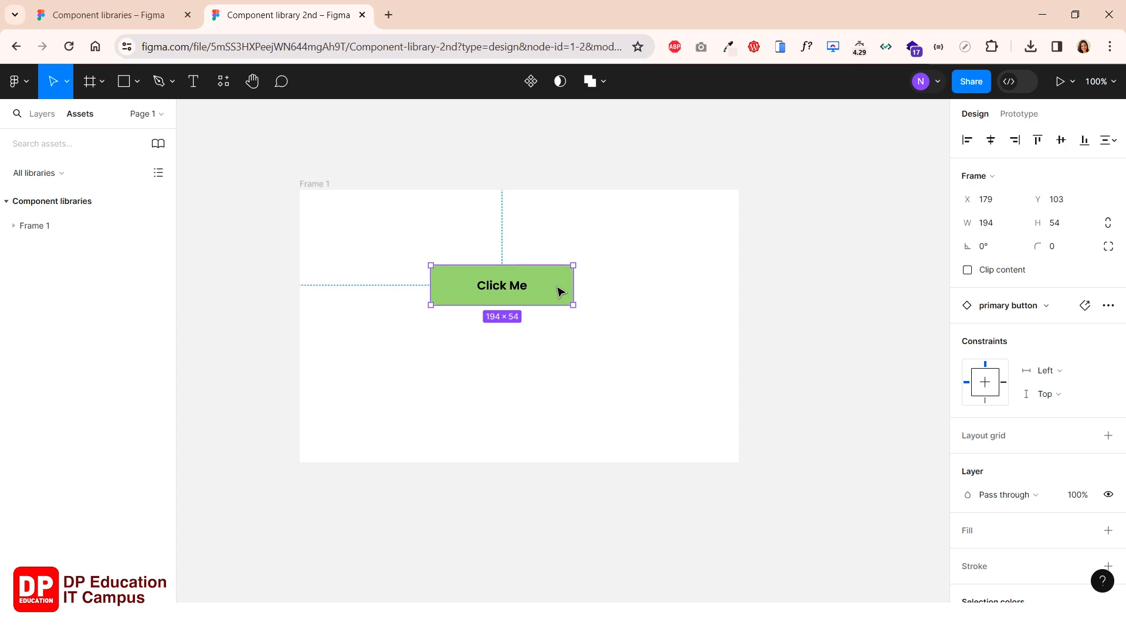
left_click(588, 356)
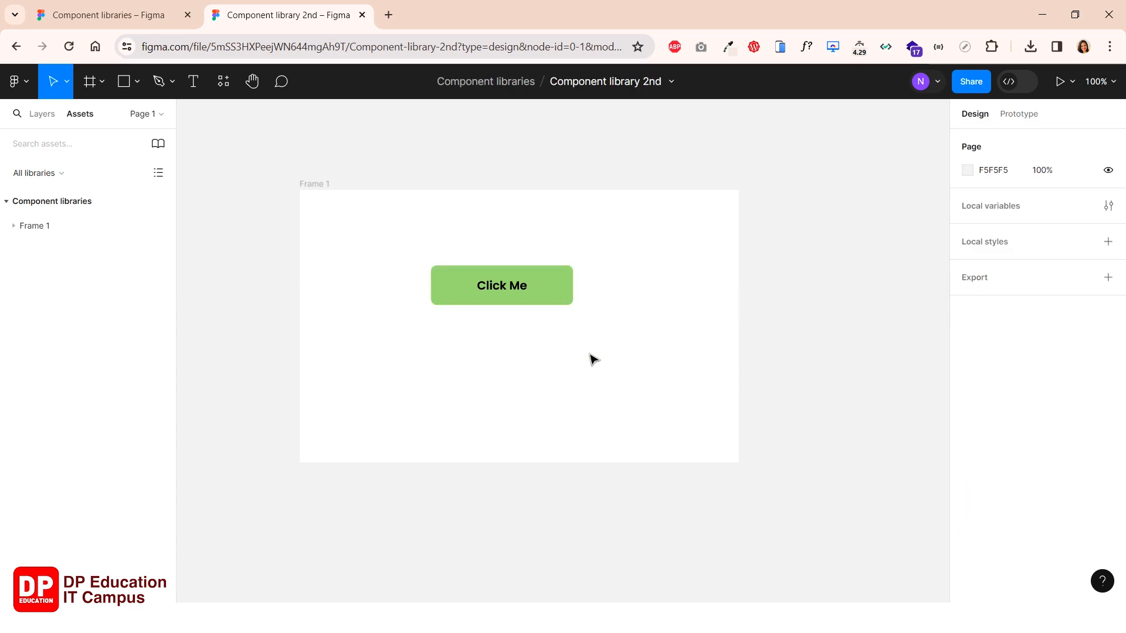
In the "Component libraries" file, change the primary button component's green background to purple 9184E4.
left_click(126, 7)
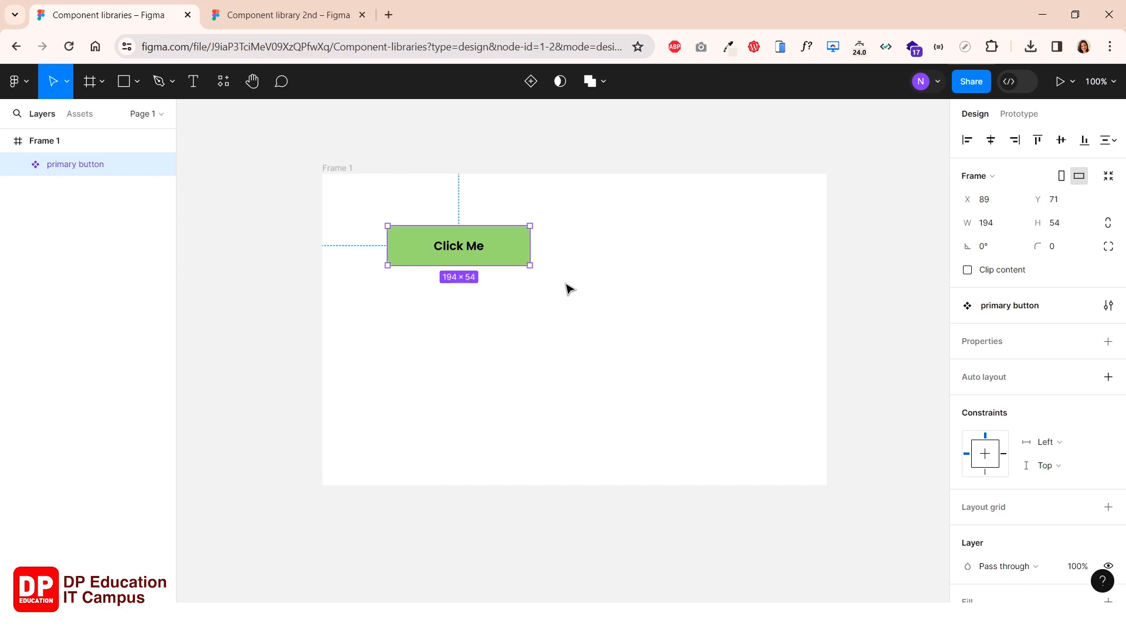
scroll(1033, 420, "down", 3)
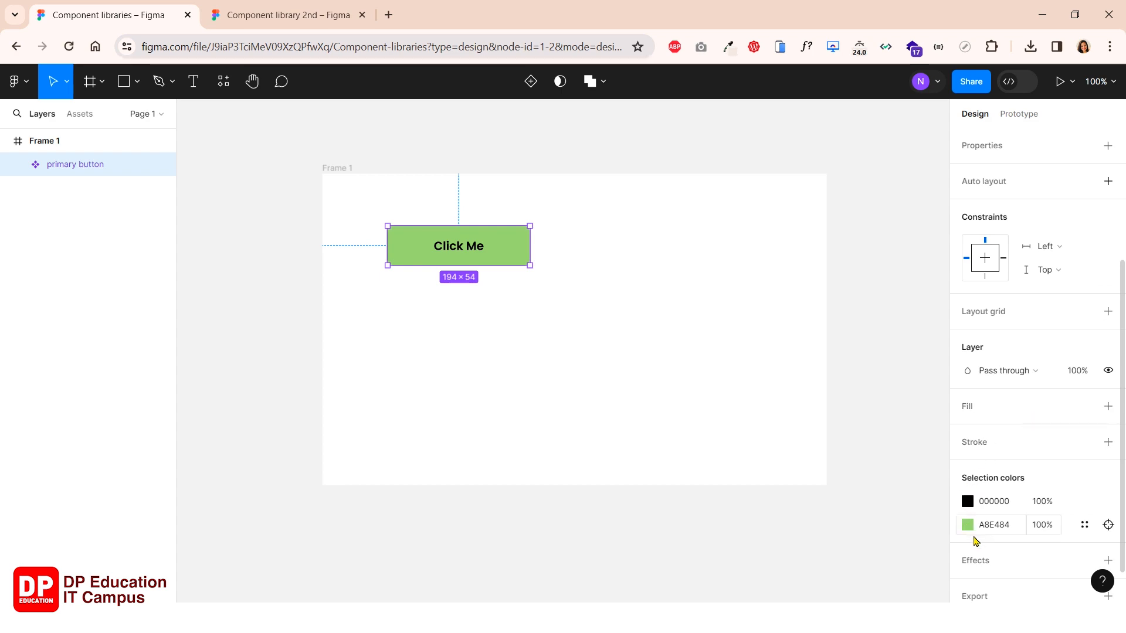
left_click(968, 527)
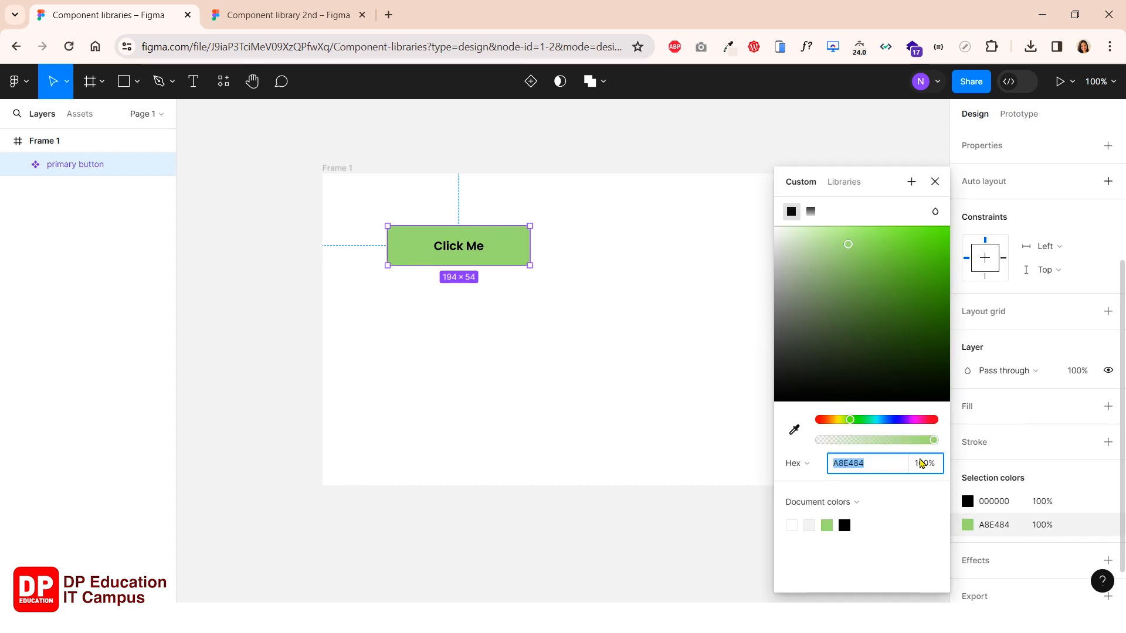
left_click(899, 420)
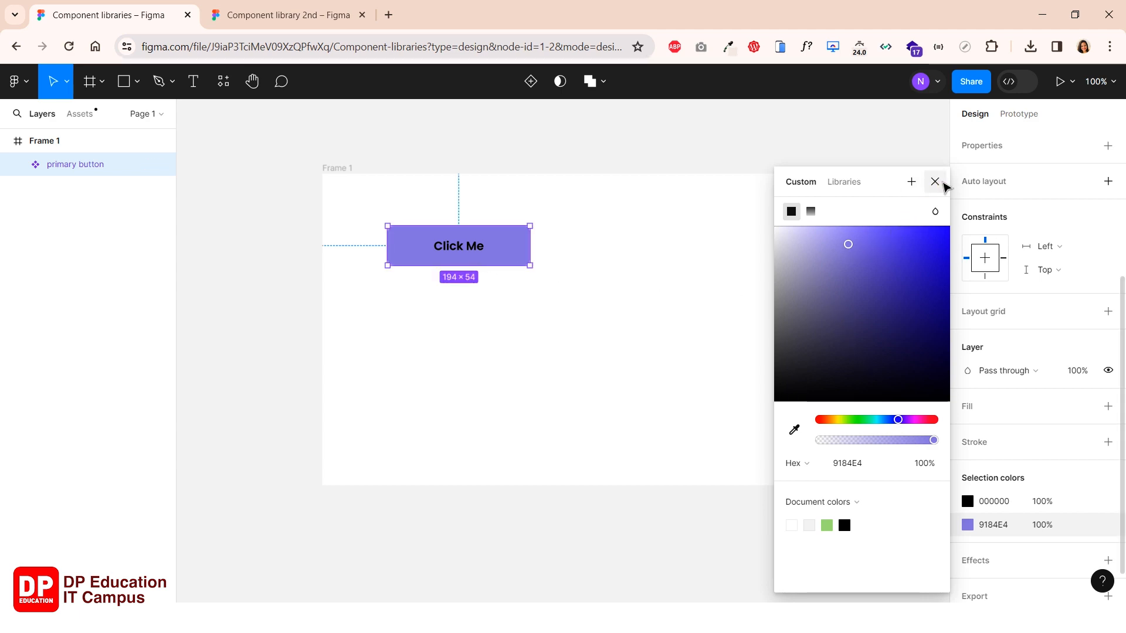
left_click(937, 182)
left_click(721, 274)
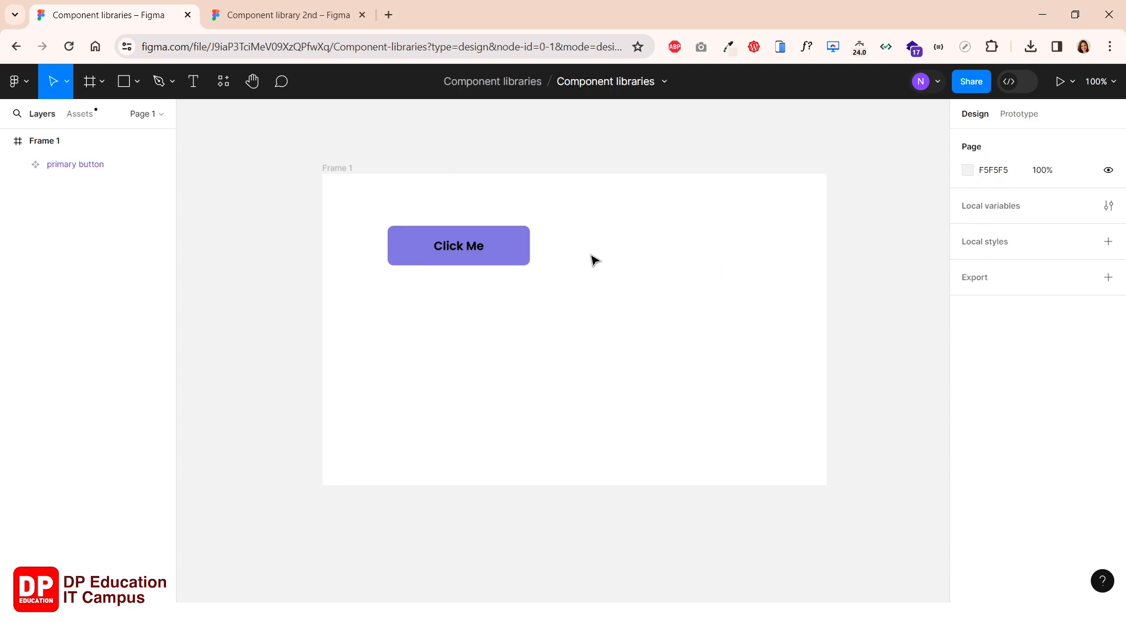
Publish the modified primary button to the "Component libraries" library, keeping its change included.
left_click(89, 121)
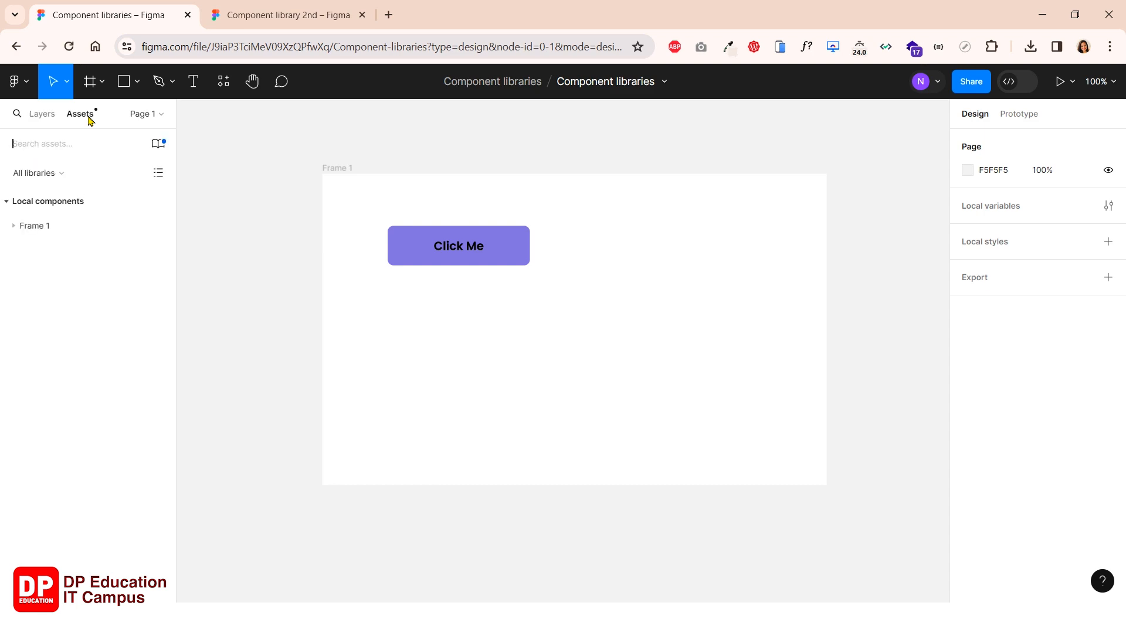
left_click(162, 150)
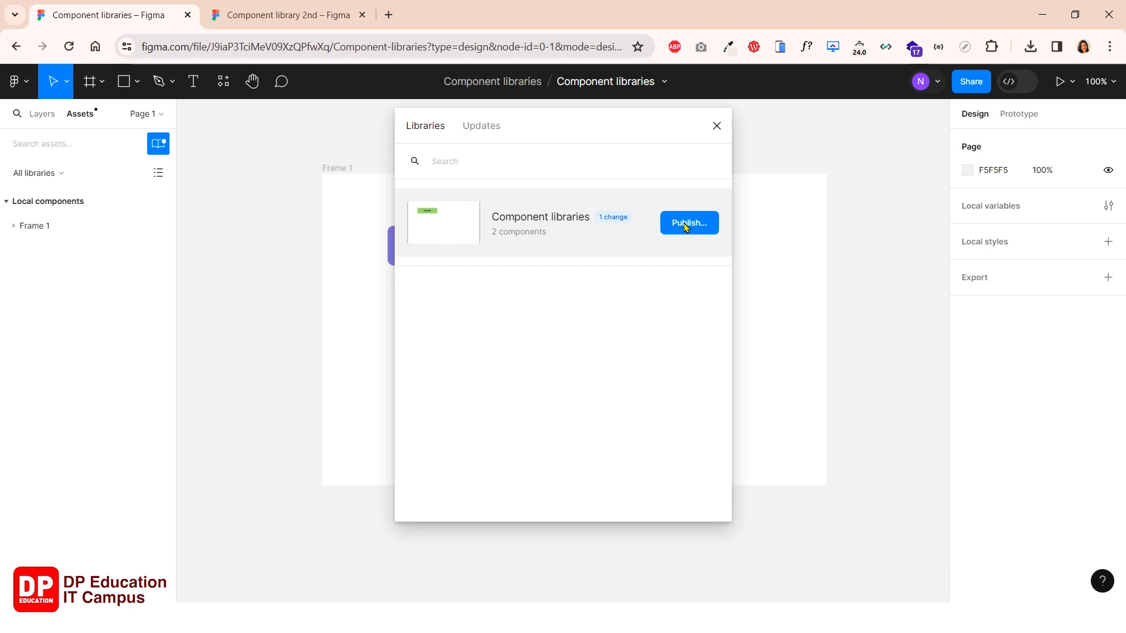
left_click(686, 229)
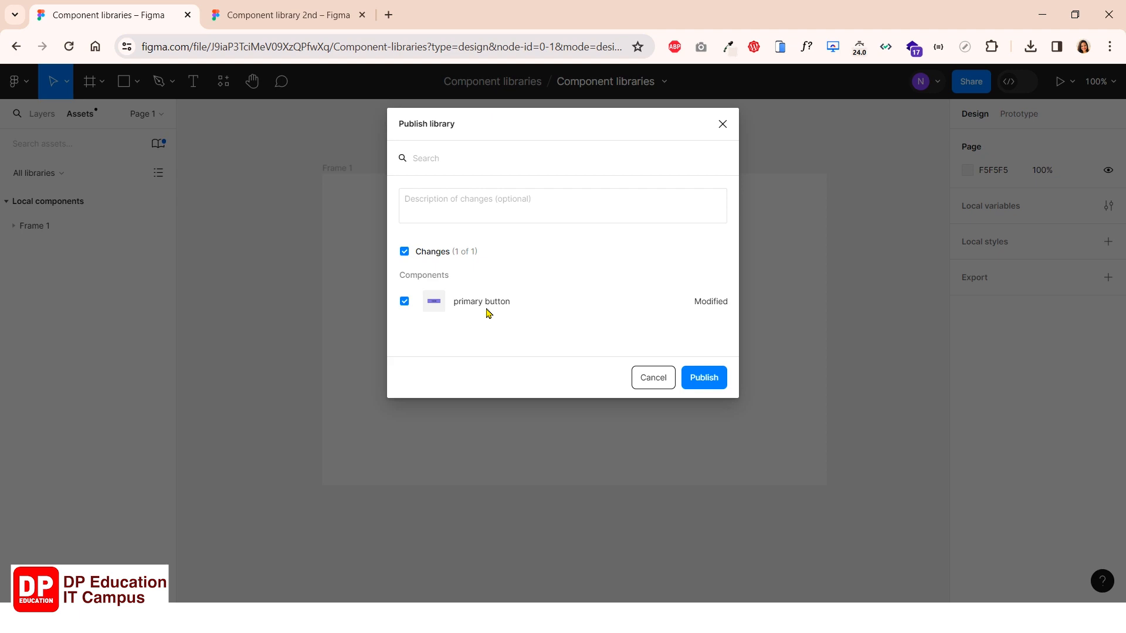
left_click(404, 302)
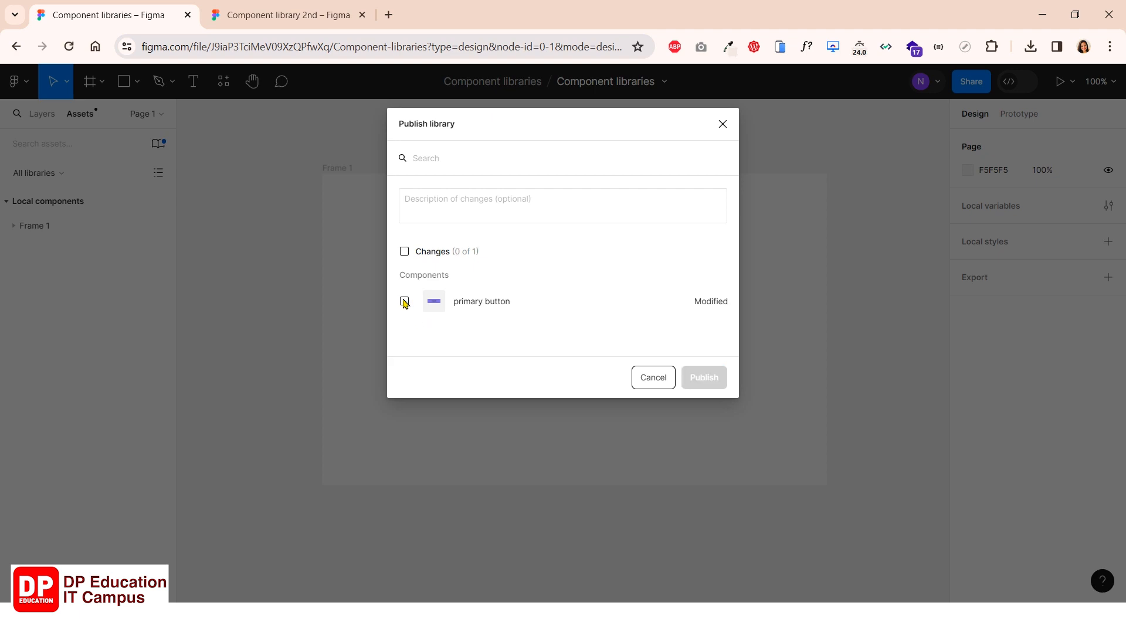
left_click(405, 302)
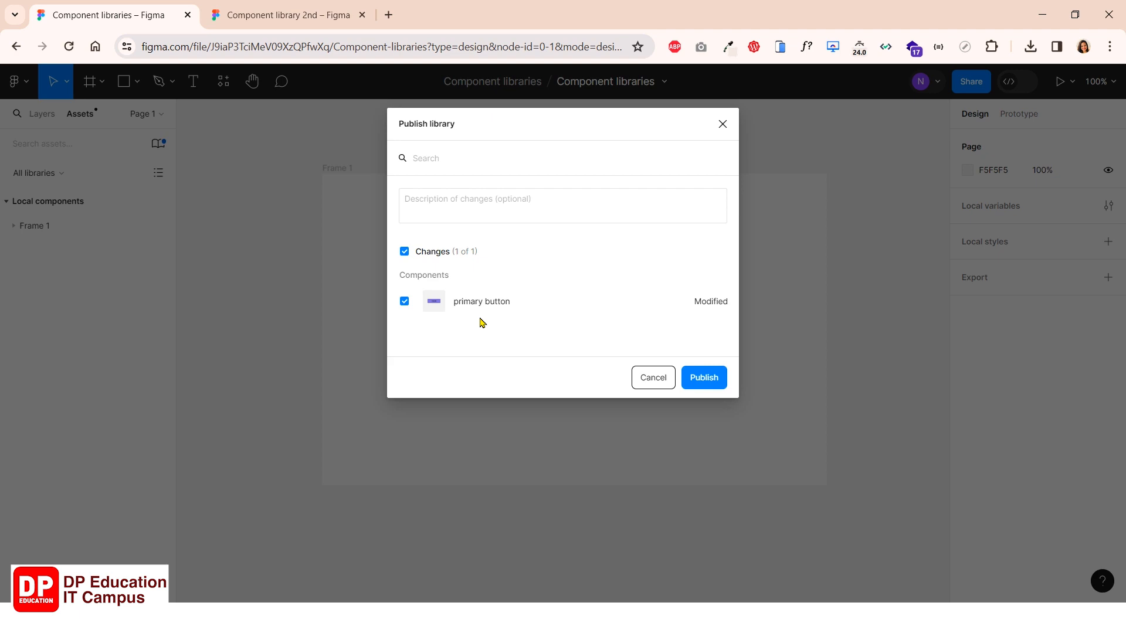
left_click(705, 381)
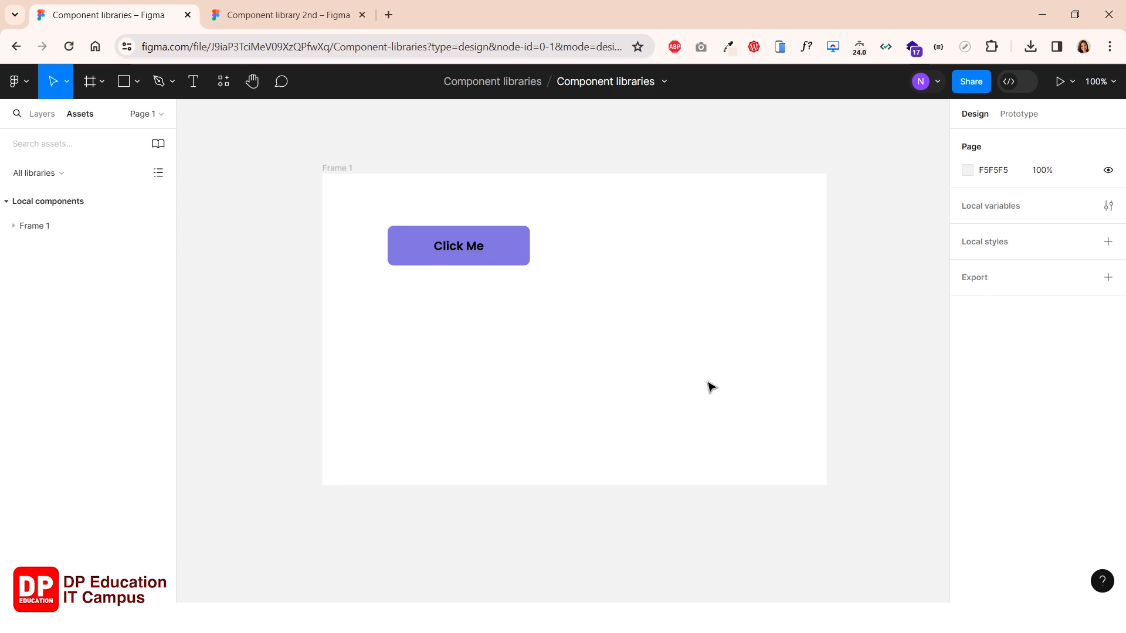
In "Component library 2nd", review the available component updates, apply the primary button's update, and select the button instance.
left_click(316, 5)
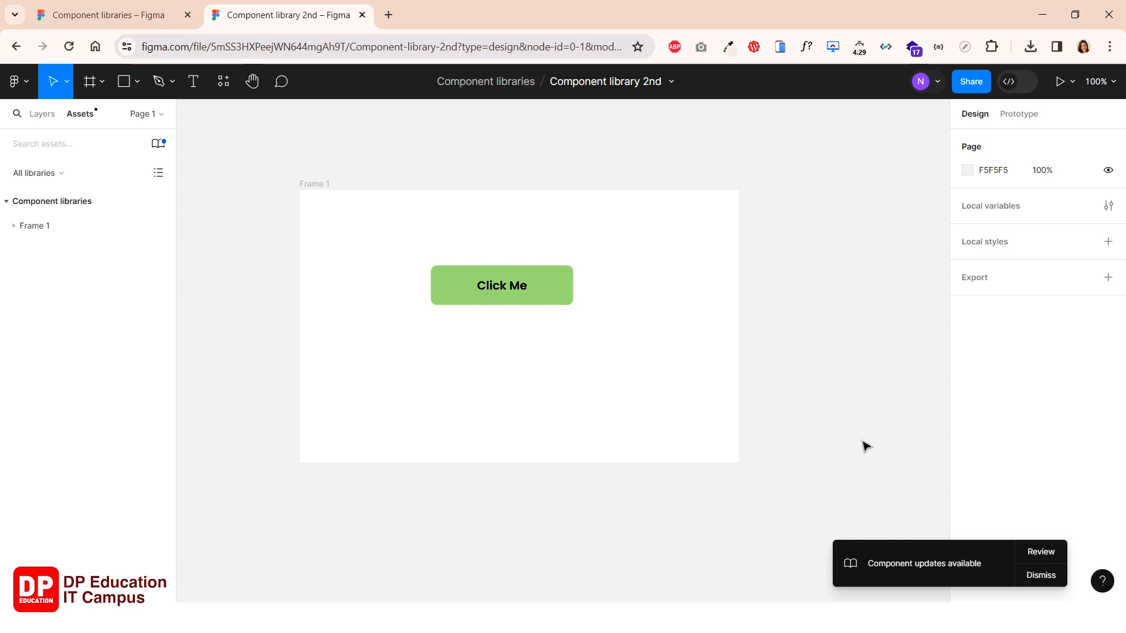
left_click(1040, 552)
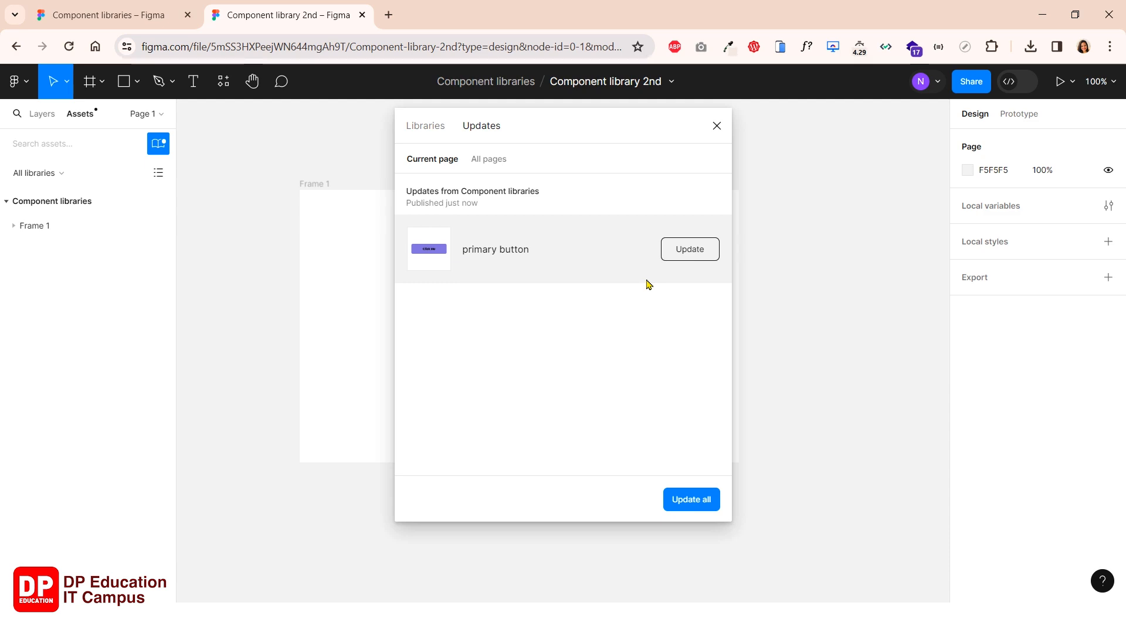
left_click(688, 250)
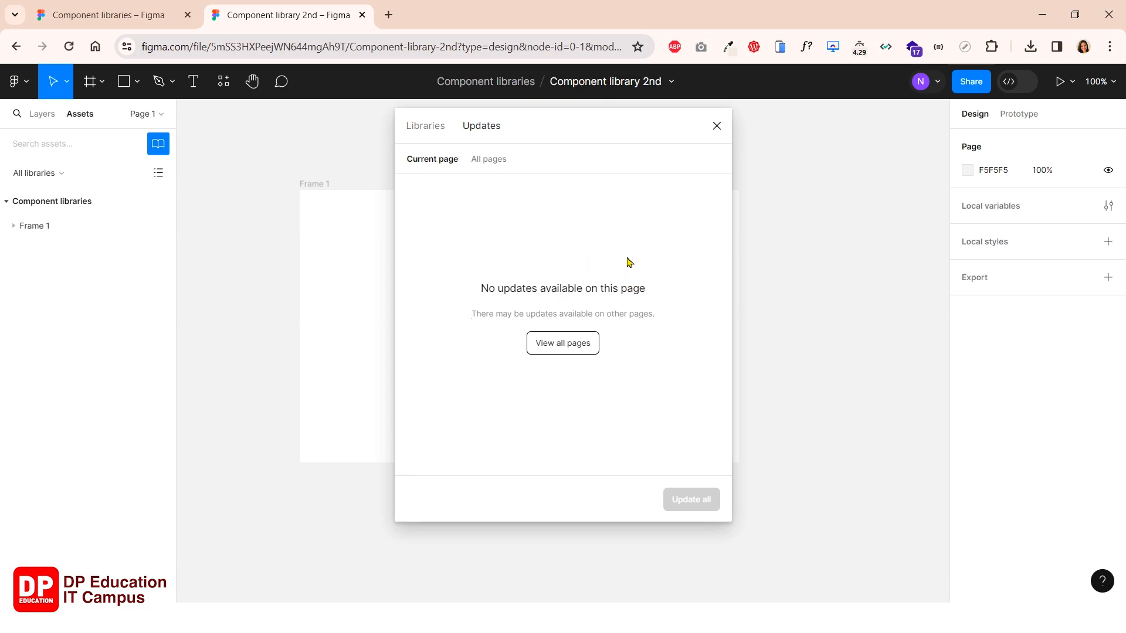
left_click(716, 126)
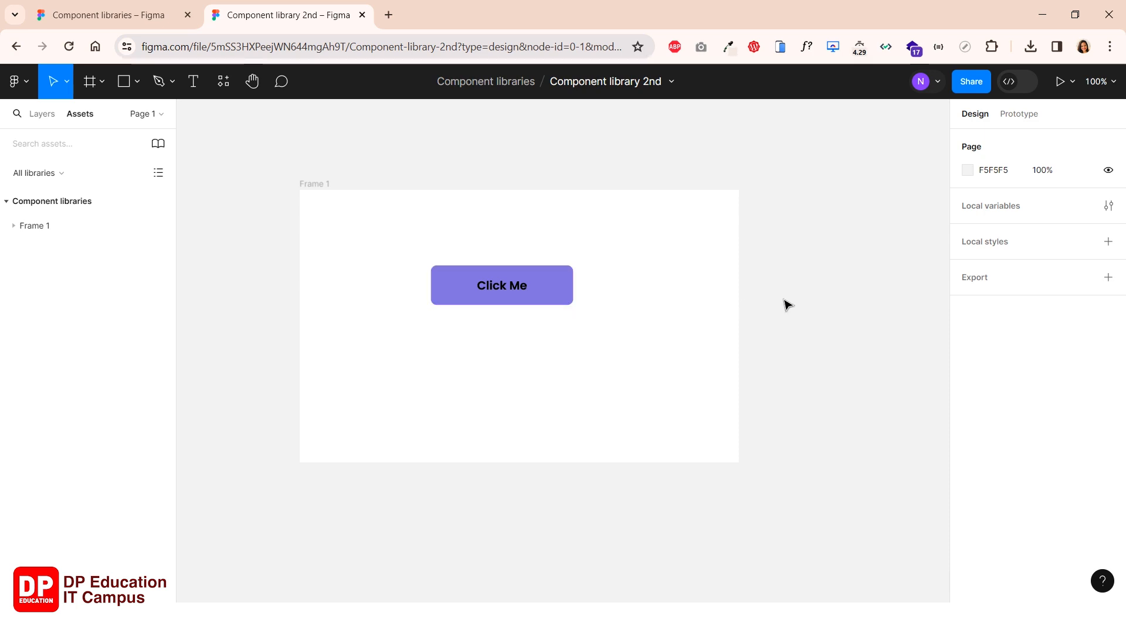
left_click(561, 301)
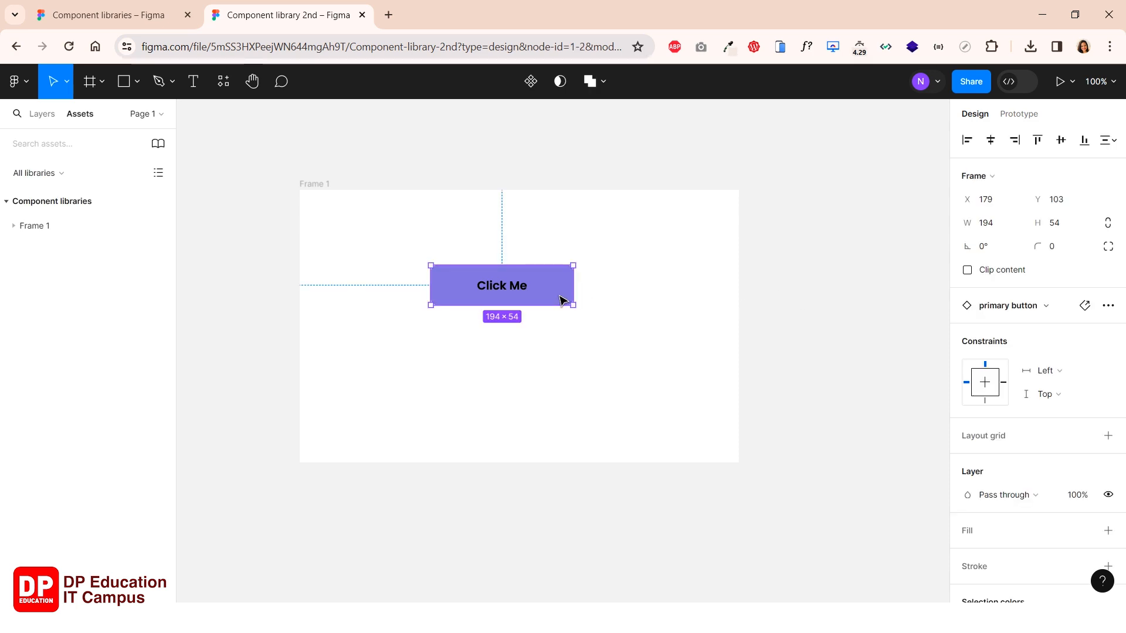
Return to the "Component libraries" file and open the choices for creating a new property on the primary button component.
left_click(94, 17)
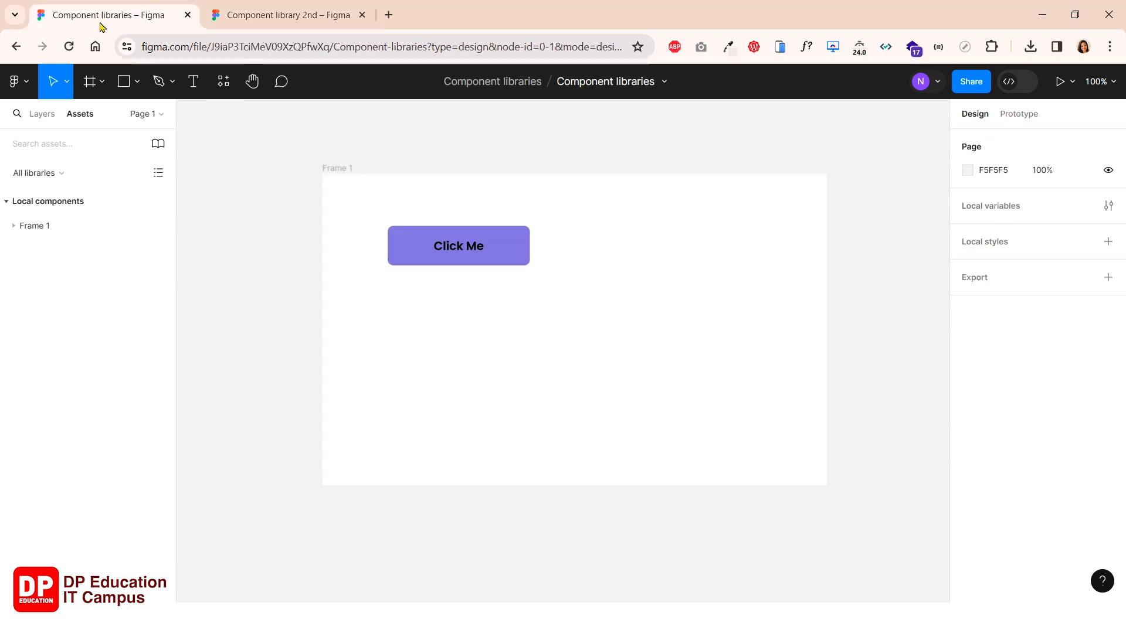
left_click(502, 248)
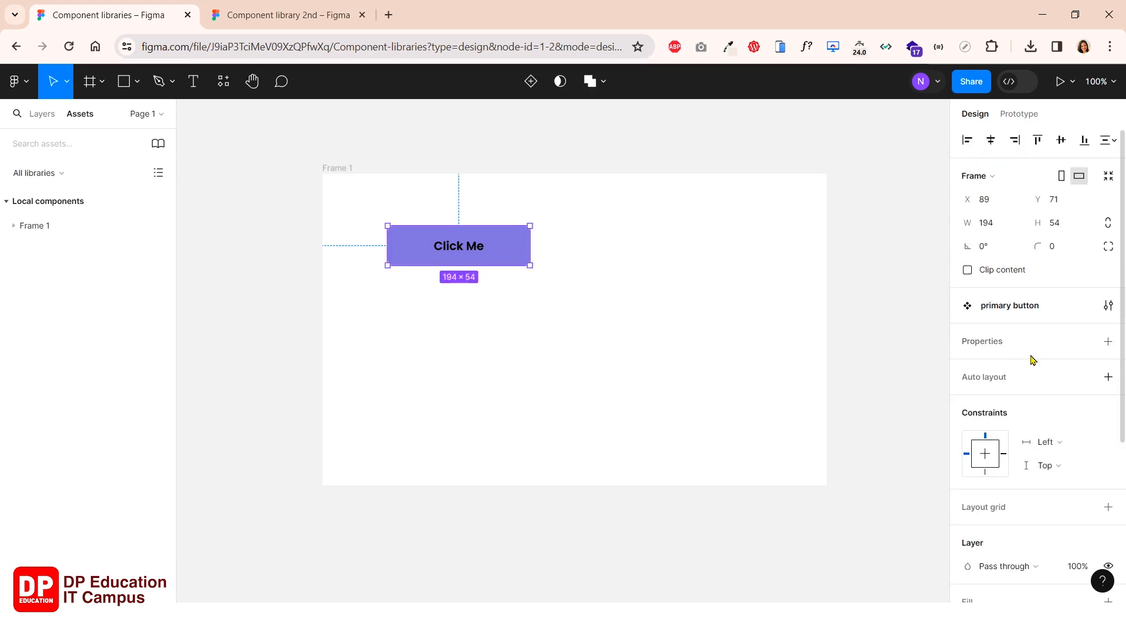
scroll(1033, 360, "down", 3)
scroll(1033, 360, "up", 2)
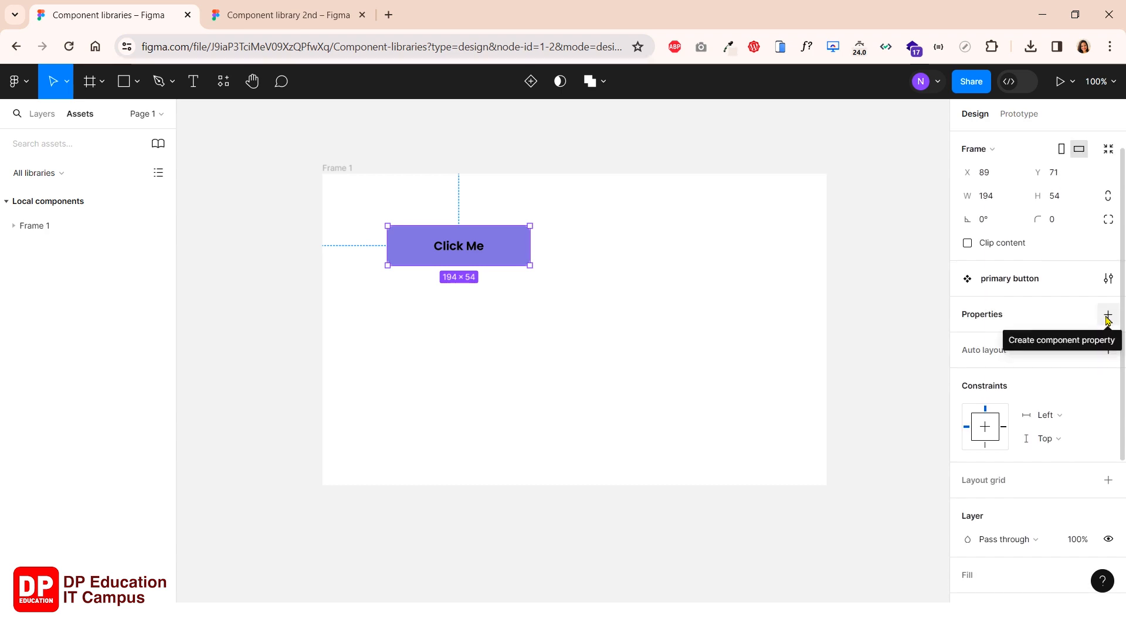
left_click(1107, 316)
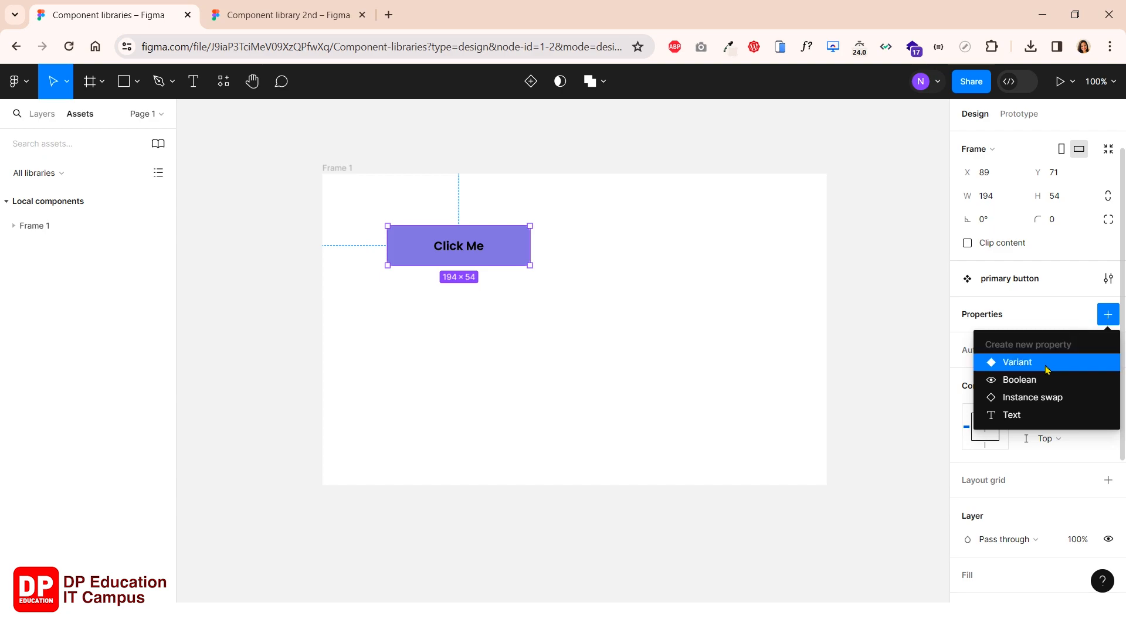